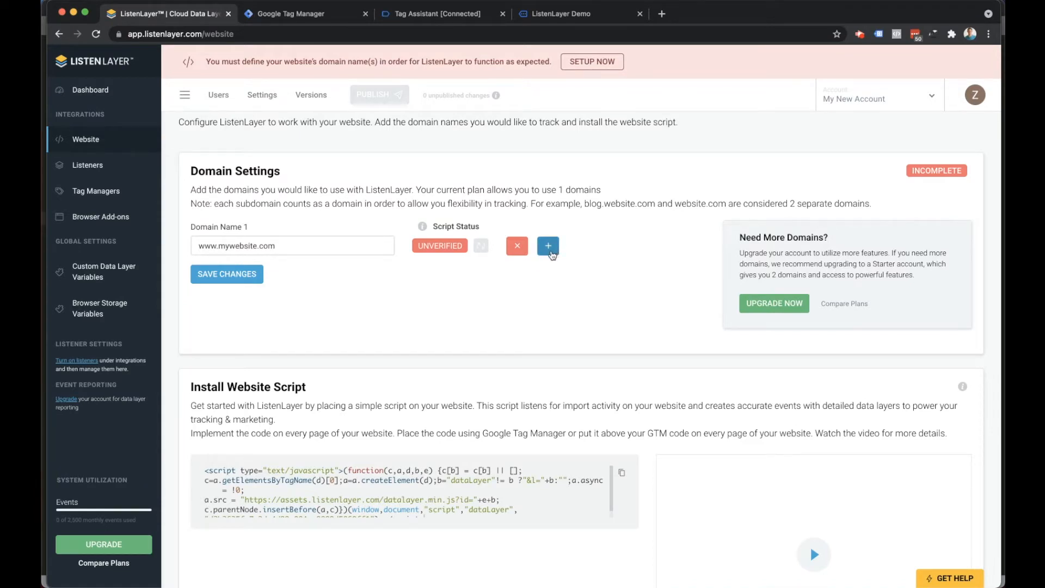
Set the first domain name to demo.hostedstaging.com and save the domain settings.
{"action": "left_click_drag", "start_coordinate": [282, 247], "coordinate": [194, 245]}
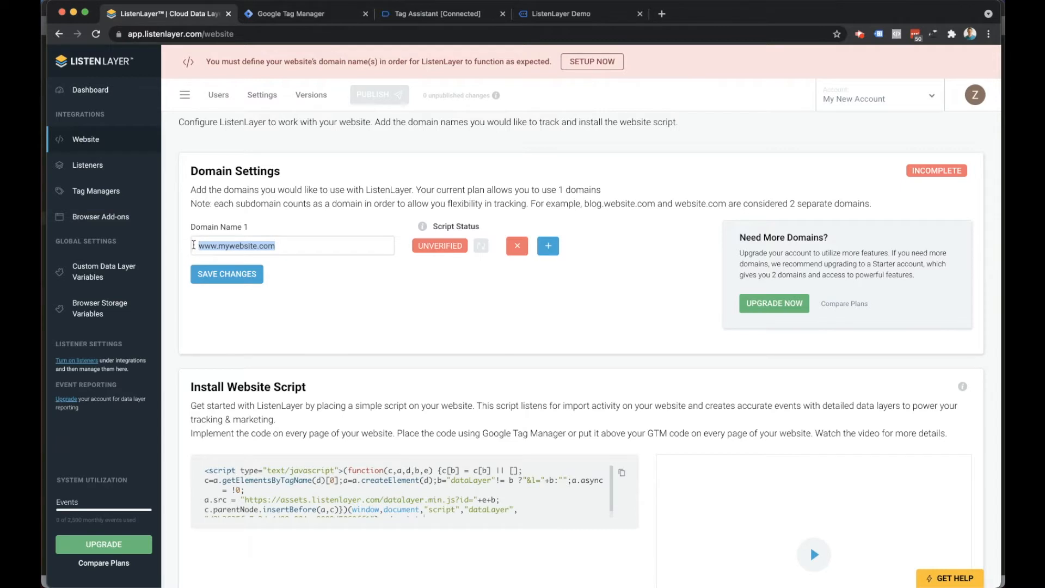
{"action": "type", "text": "demo."}
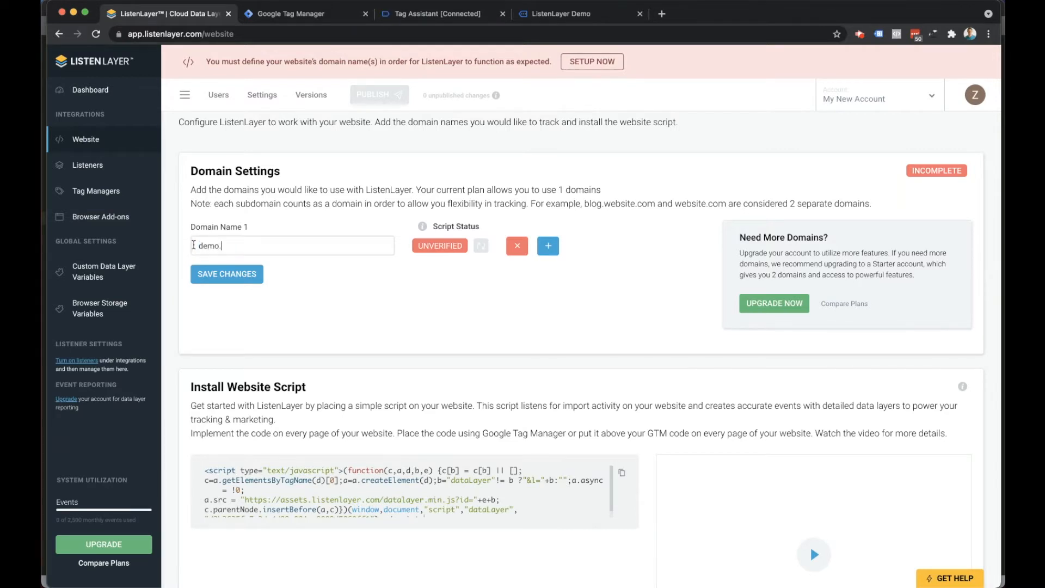
{"action": "type", "text": "hostedstaging.com"}
{"action": "left_click", "coordinate": [232, 278]}
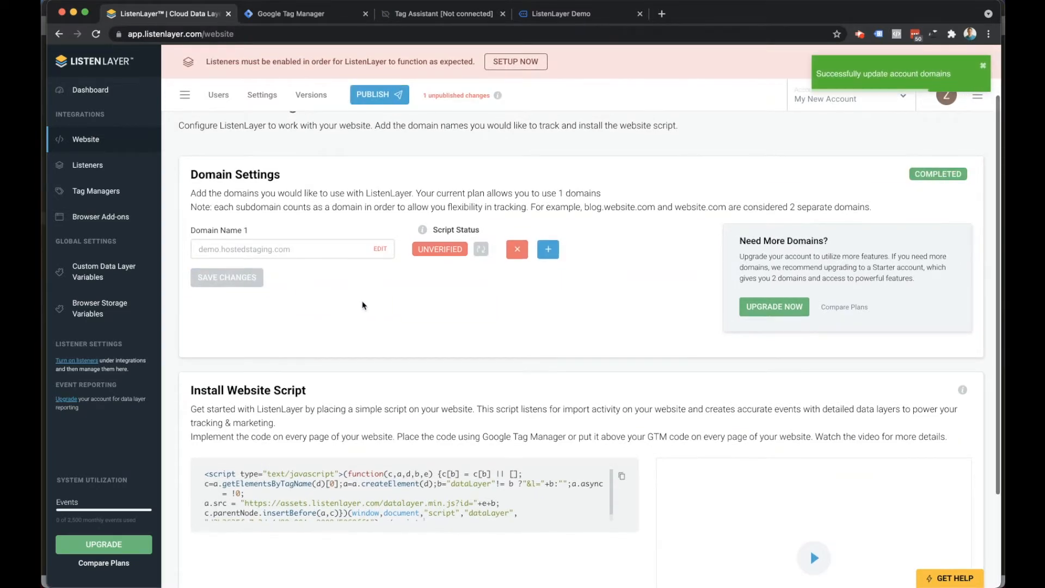
Copy the website installation script from the Install Website Script section.
{"action": "scroll", "coordinate": [594, 366], "scroll_direction": "down", "scroll_amount": 1}
{"action": "scroll", "coordinate": [594, 366], "scroll_direction": "down", "scroll_amount": 1}
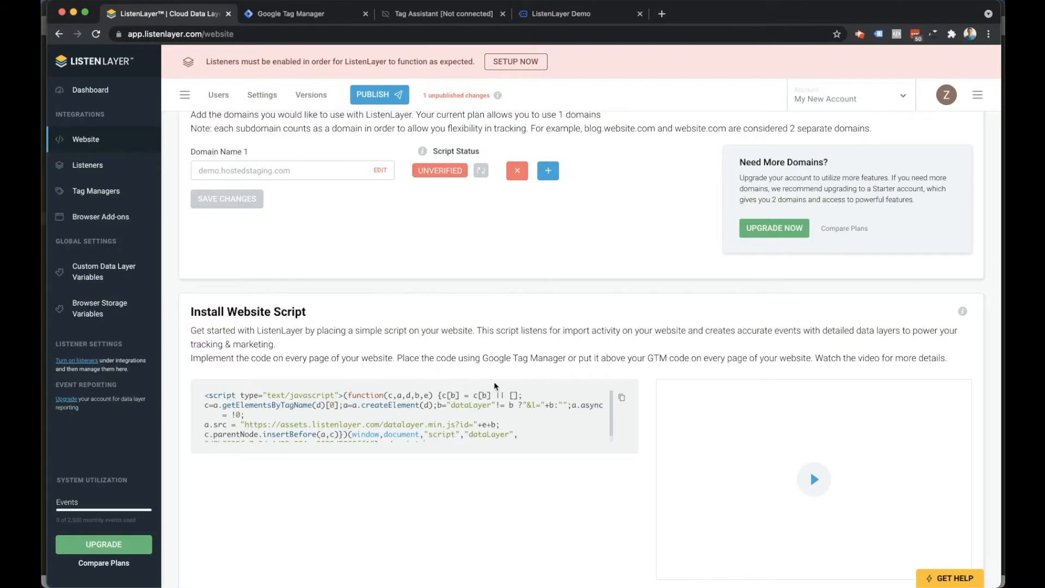
{"action": "left_click", "coordinate": [623, 401]}
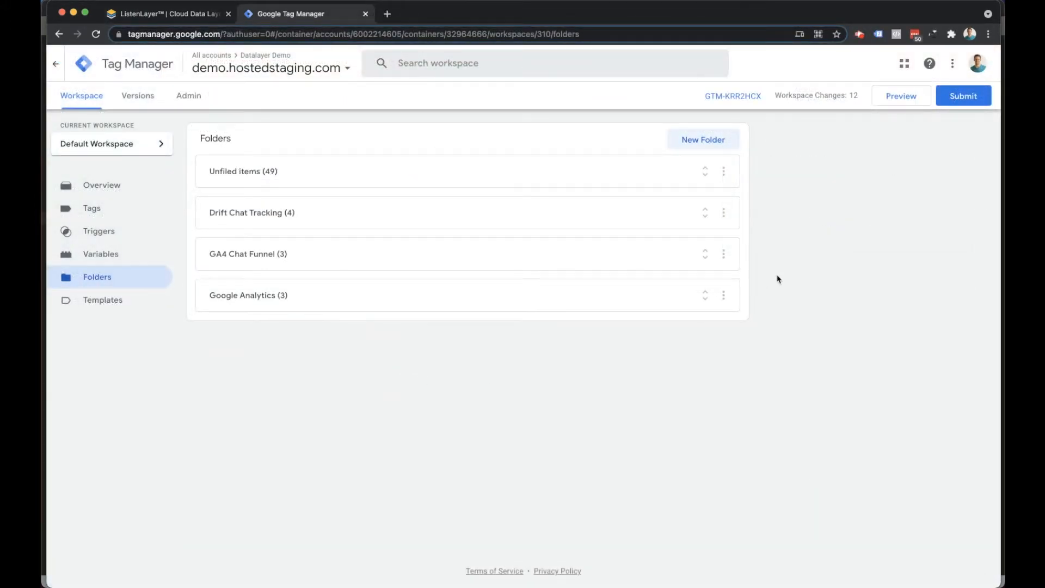
In Google Tag Manager, create a new folder named "ListenLayer - Main".
{"action": "left_click", "coordinate": [697, 145]}
{"action": "type", "text": "List"}
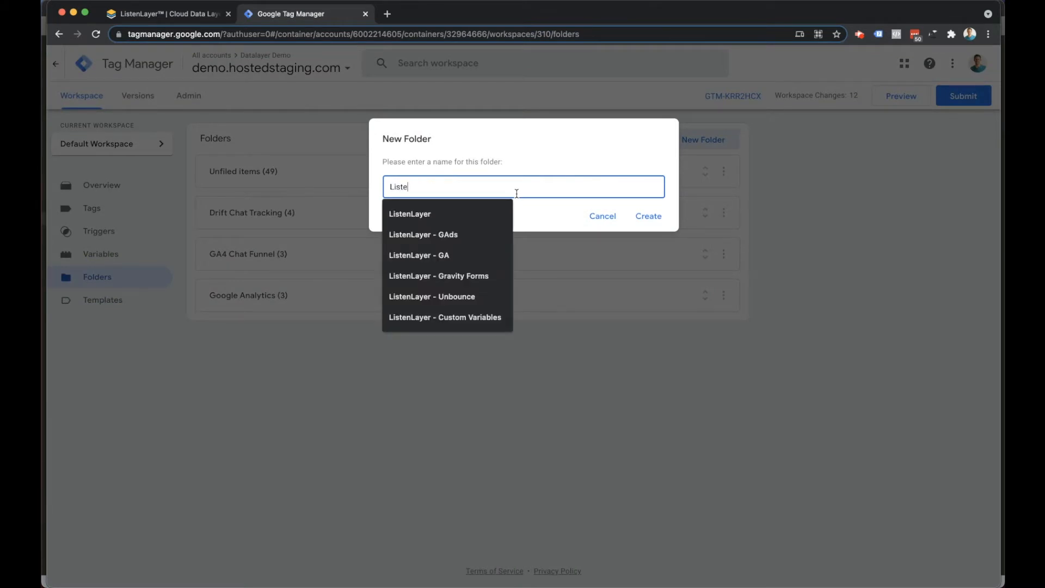
{"action": "type", "text": "e"}
{"action": "key", "text": "Down"}
{"action": "key", "text": "Return"}
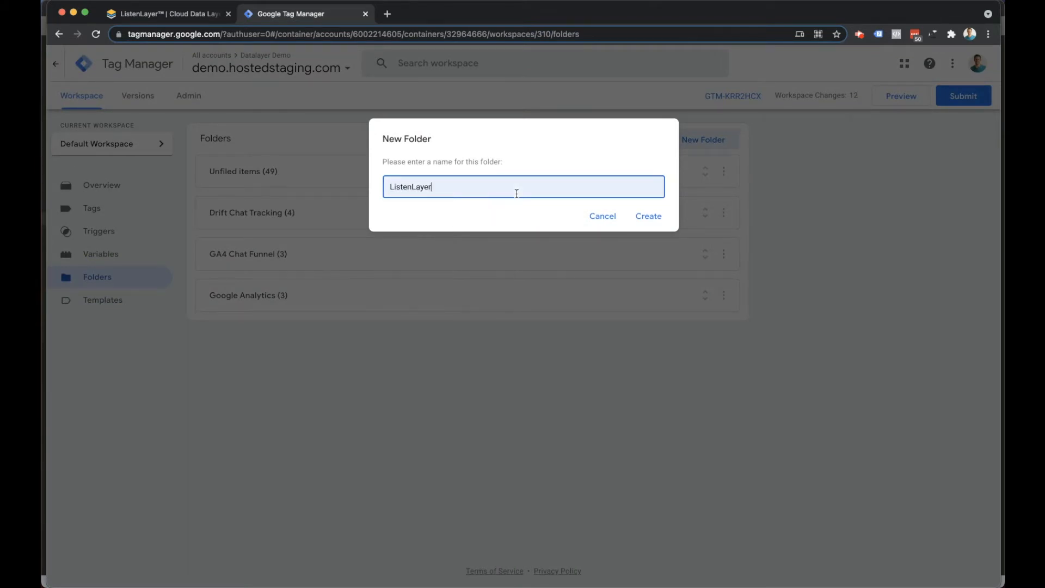
{"action": "type", "text": "- M"}
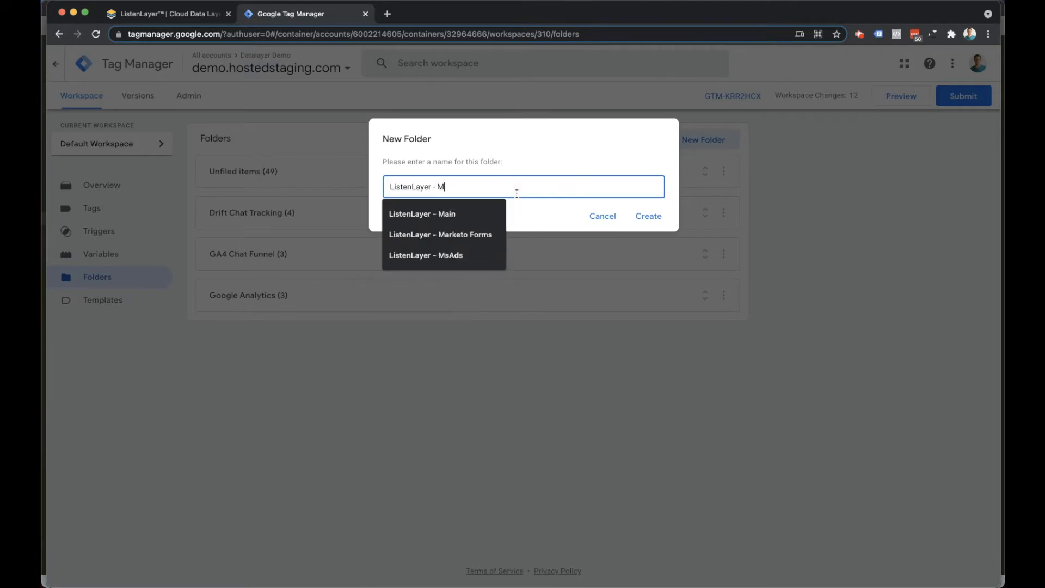
{"action": "type", "text": "ain"}
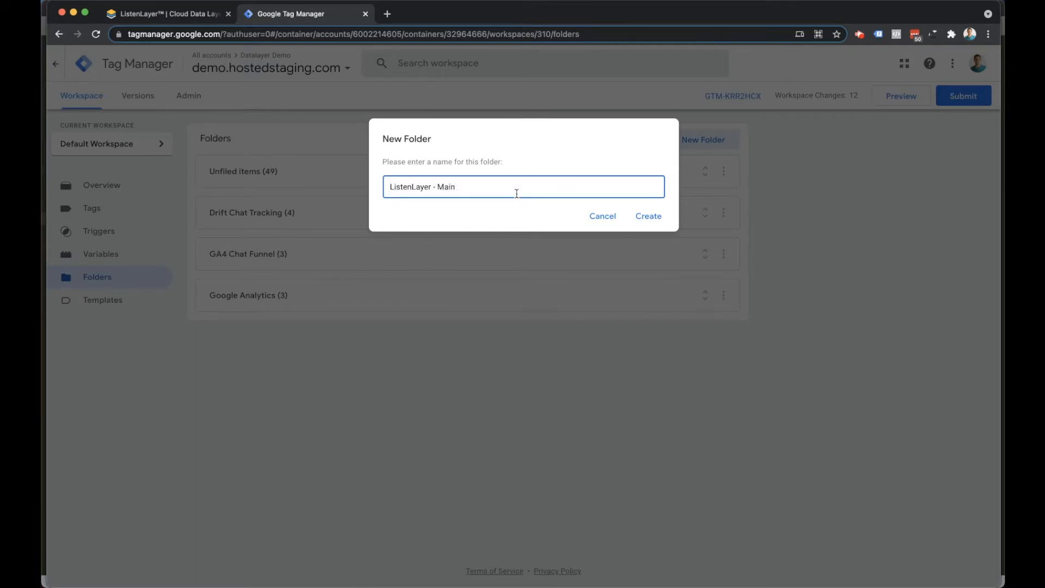
{"action": "left_click", "coordinate": [646, 216]}
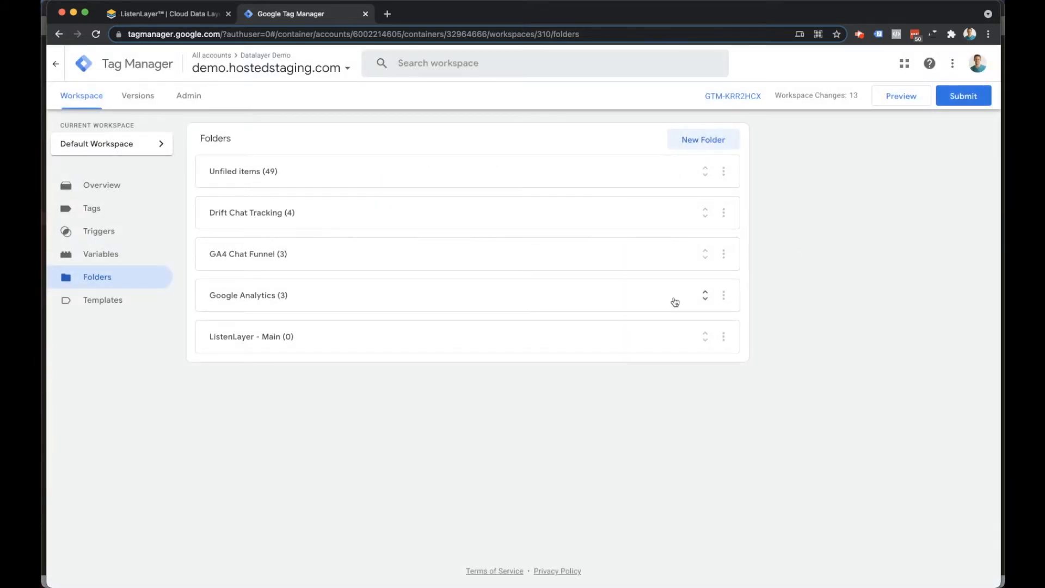
Add a new tag to the "ListenLayer - Main" folder and name it "ListenLayer Main Script".
{"action": "left_click", "coordinate": [723, 339]}
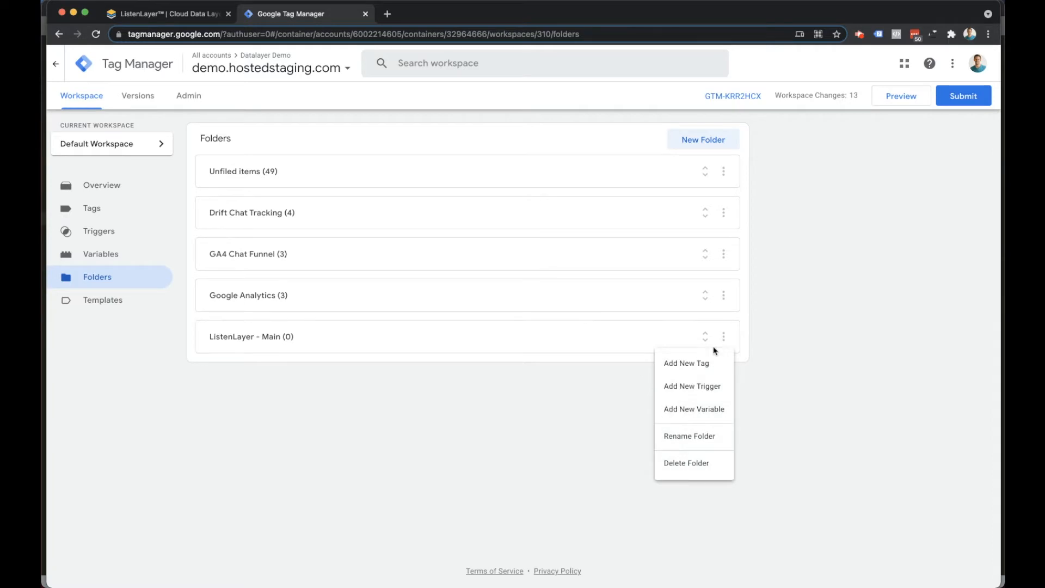
{"action": "left_click", "coordinate": [688, 366]}
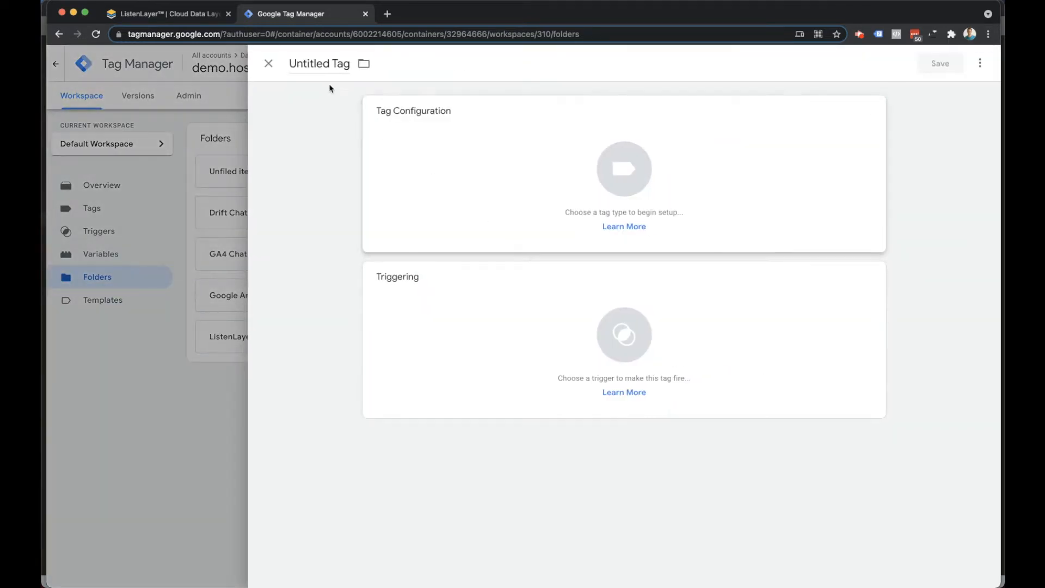
{"action": "left_click", "coordinate": [310, 62]}
{"action": "type", "text": "Lis"}
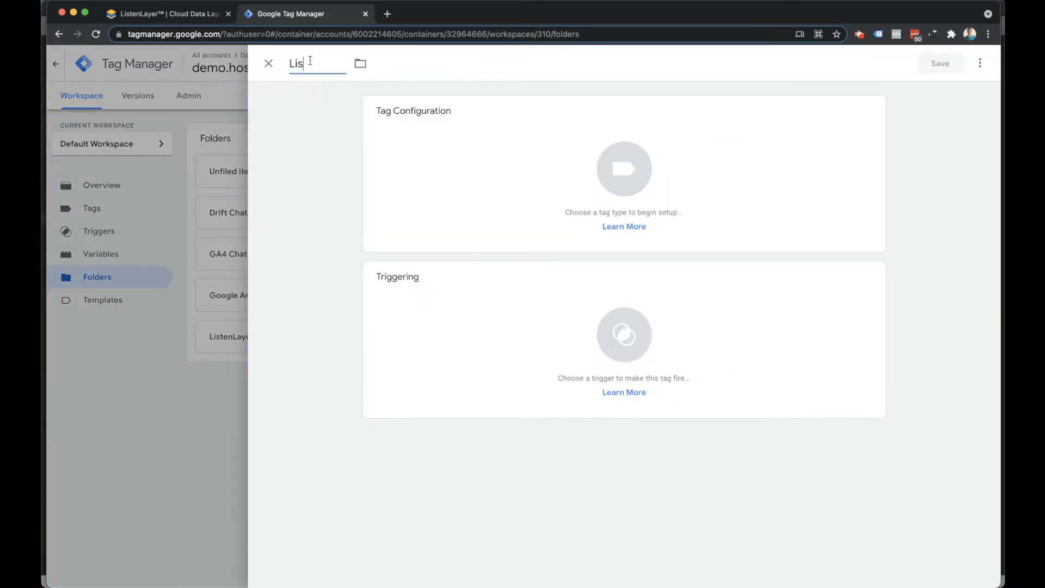
{"action": "type", "text": "tenLayer Main"}
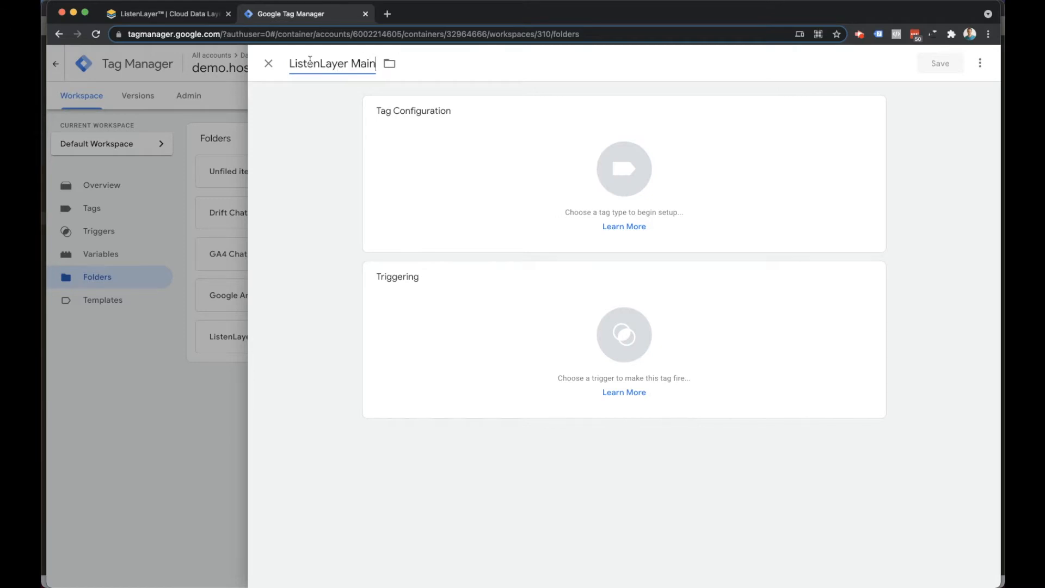
{"action": "type", "text": " Script"}
Make the tag a Custom HTML tag and paste the copied ListenLayer script as its HTML.
{"action": "left_click", "coordinate": [446, 158]}
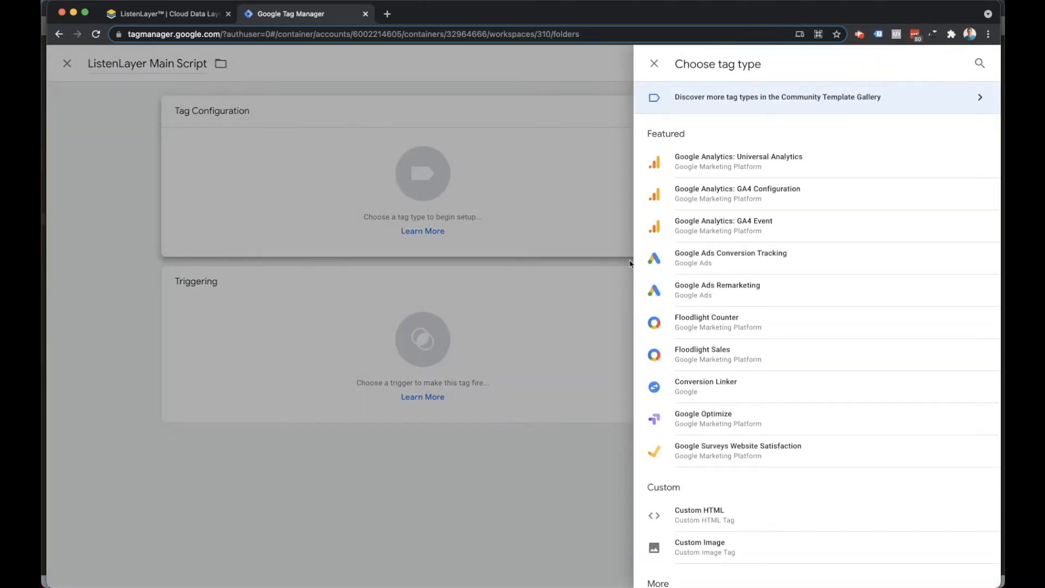
{"action": "left_click", "coordinate": [703, 510]}
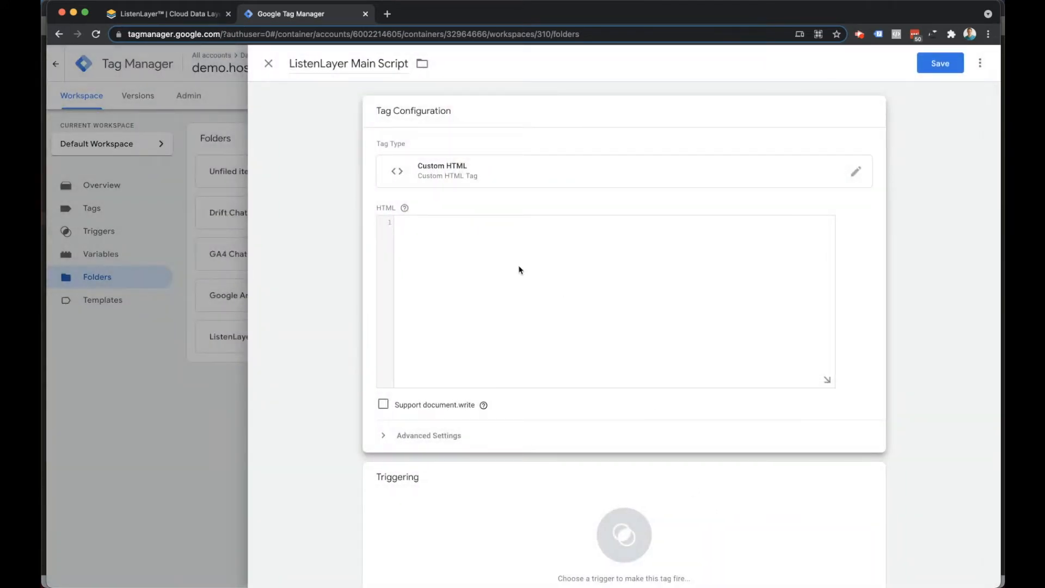
{"action": "right_click", "coordinate": [463, 252]}
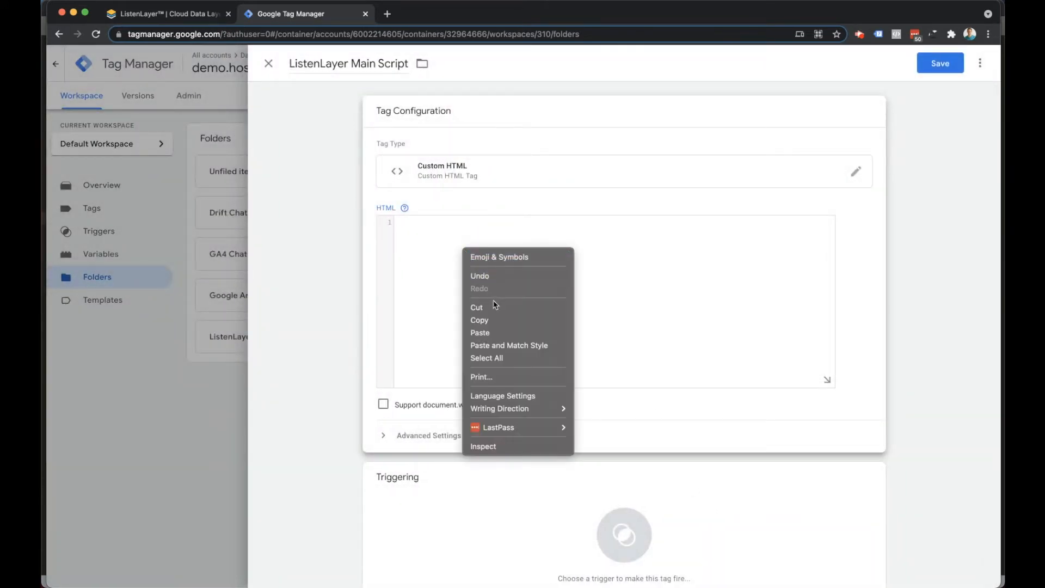
{"action": "left_click", "coordinate": [490, 332]}
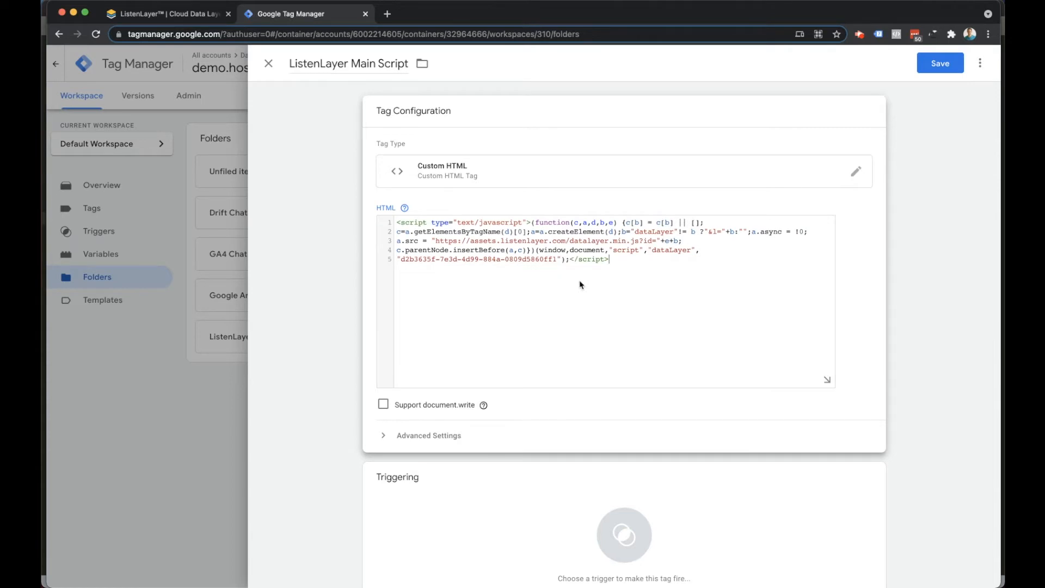
Set the tag to fire on the All Pages trigger and save it.
{"action": "scroll", "coordinate": [581, 284], "scroll_direction": "down", "scroll_amount": 1}
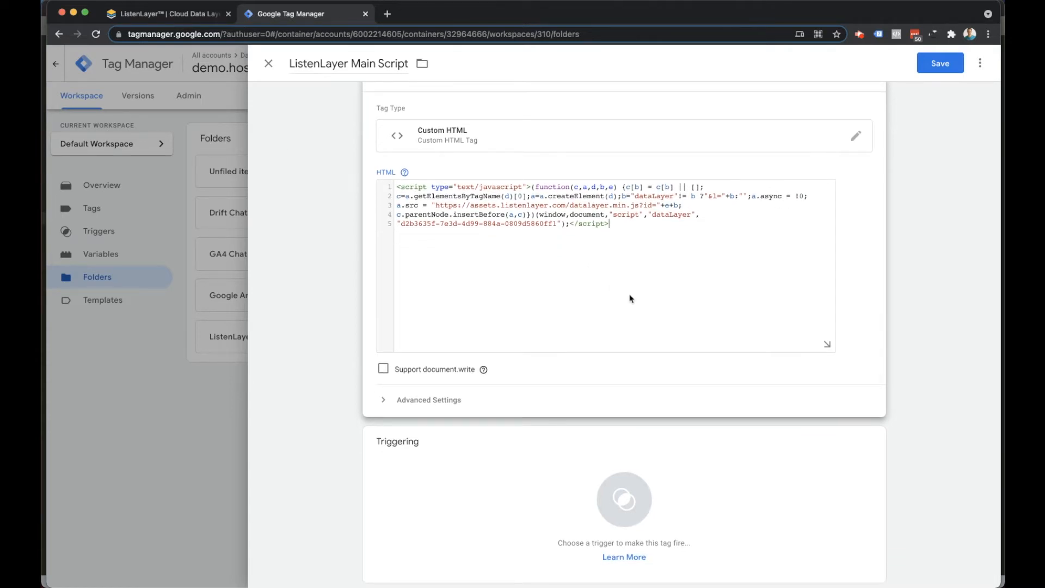
{"action": "left_click", "coordinate": [489, 483]}
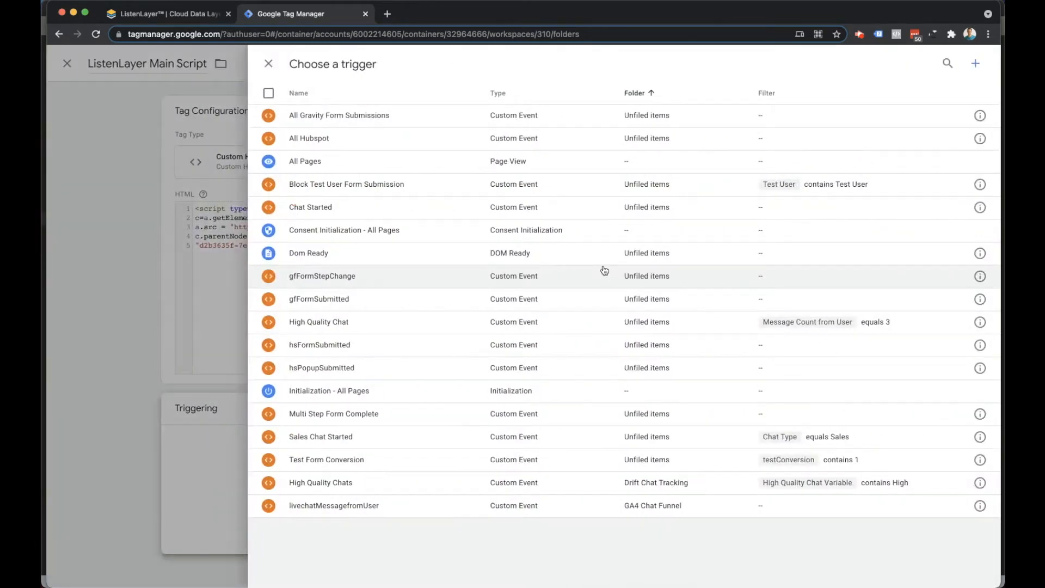
{"action": "left_click", "coordinate": [316, 164]}
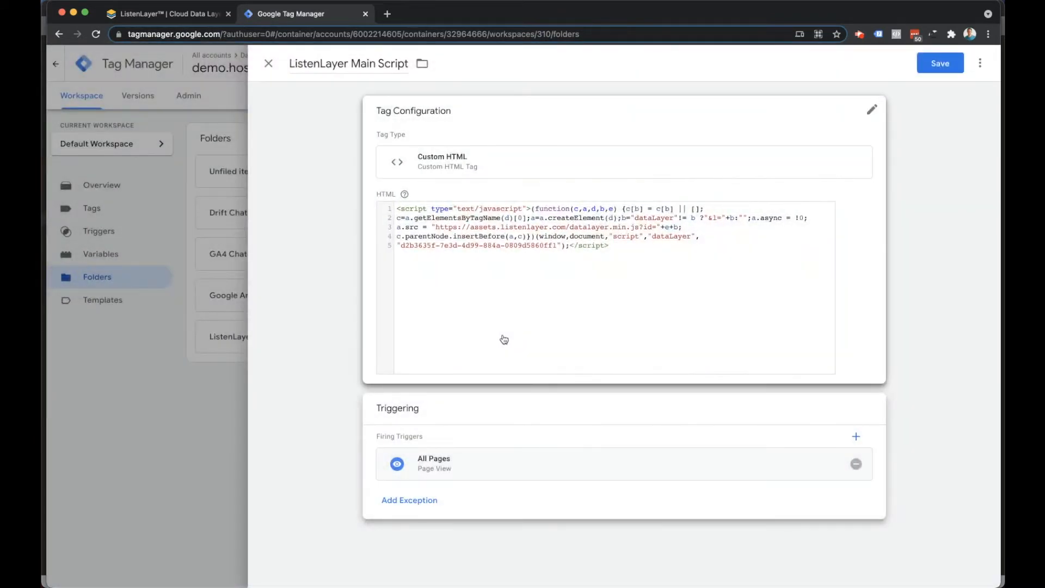
{"action": "left_click", "coordinate": [932, 68]}
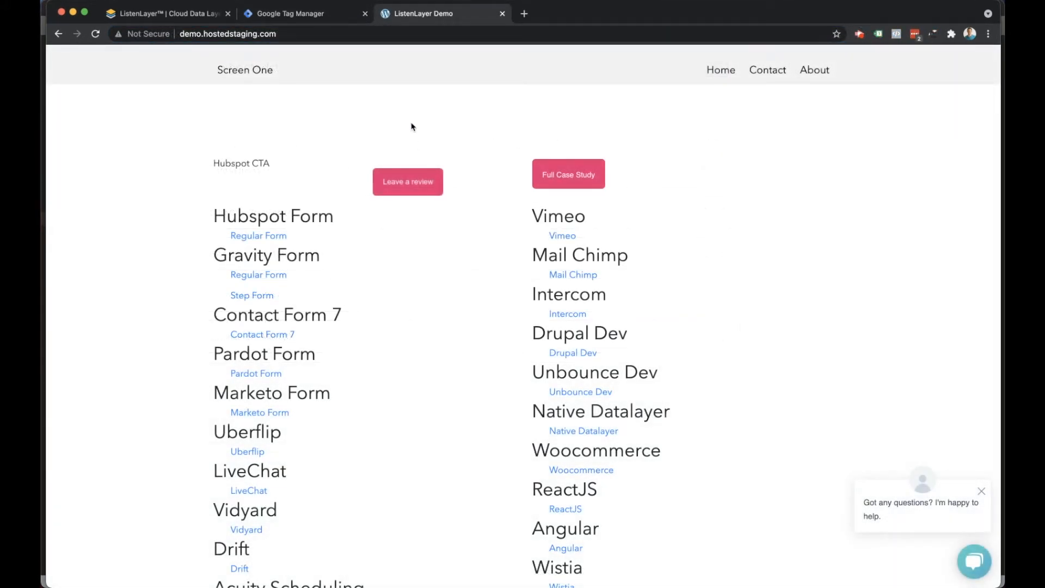
Open the browser console on the demo.hostedstaging.com page and reload the page to check the script's output.
{"action": "right_click", "coordinate": [473, 120]}
{"action": "left_click", "coordinate": [523, 297]}
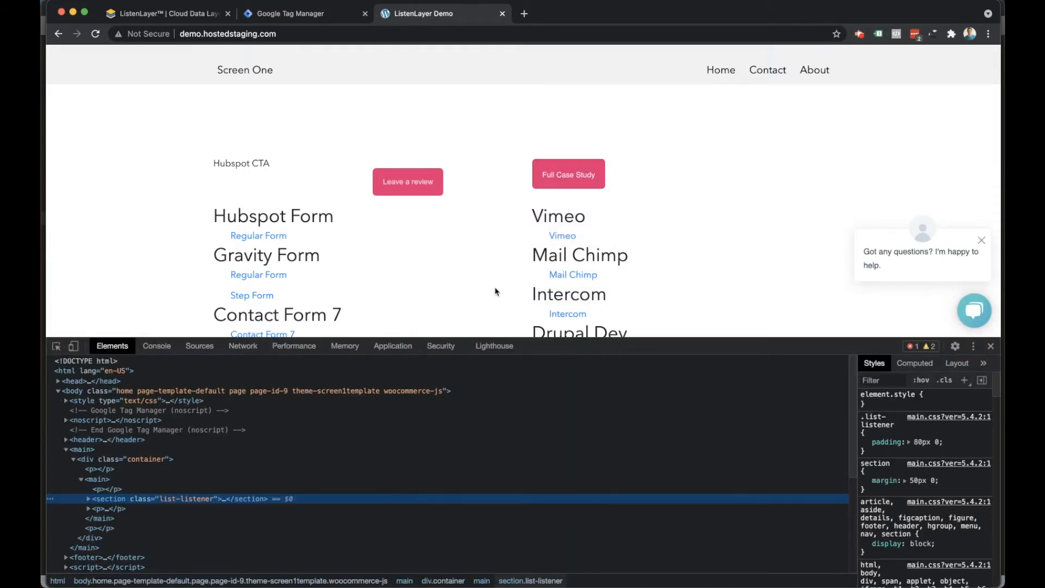
{"action": "left_click", "coordinate": [157, 346]}
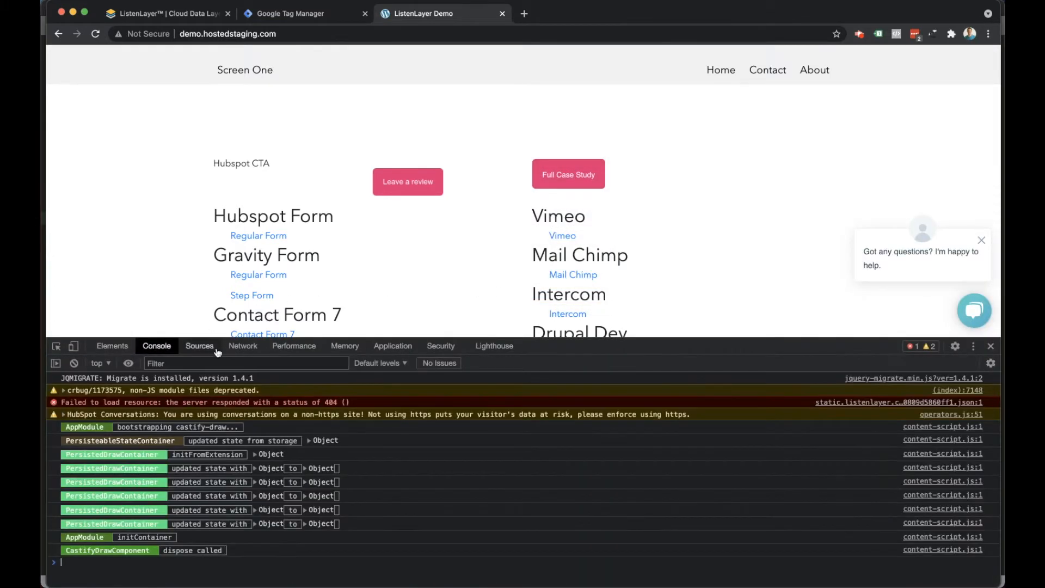
{"action": "left_click", "coordinate": [95, 33]}
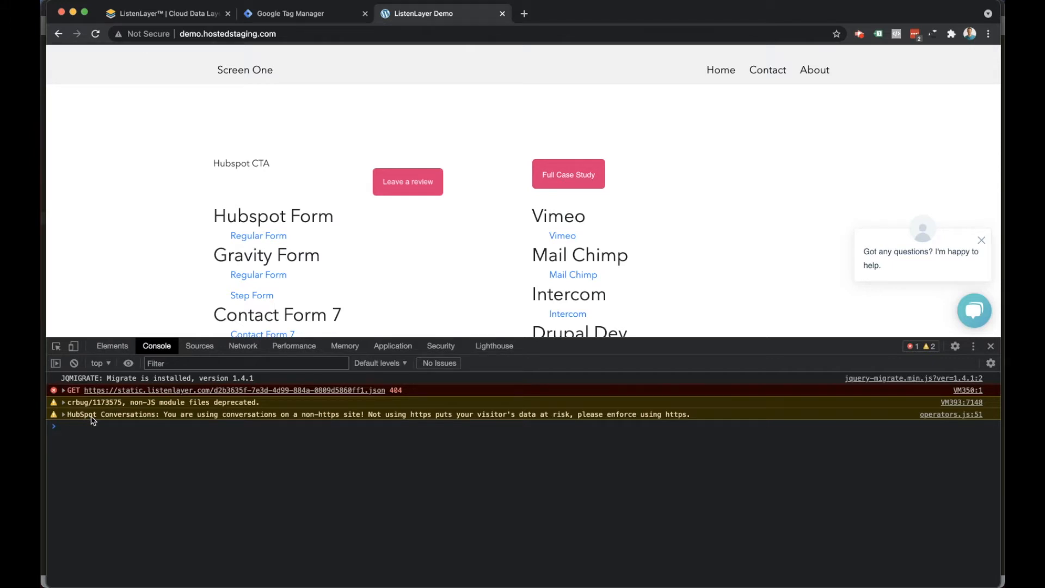
Return to ListenLayer and publish the pending changes as a version named "Domain".
{"action": "left_click", "coordinate": [181, 16]}
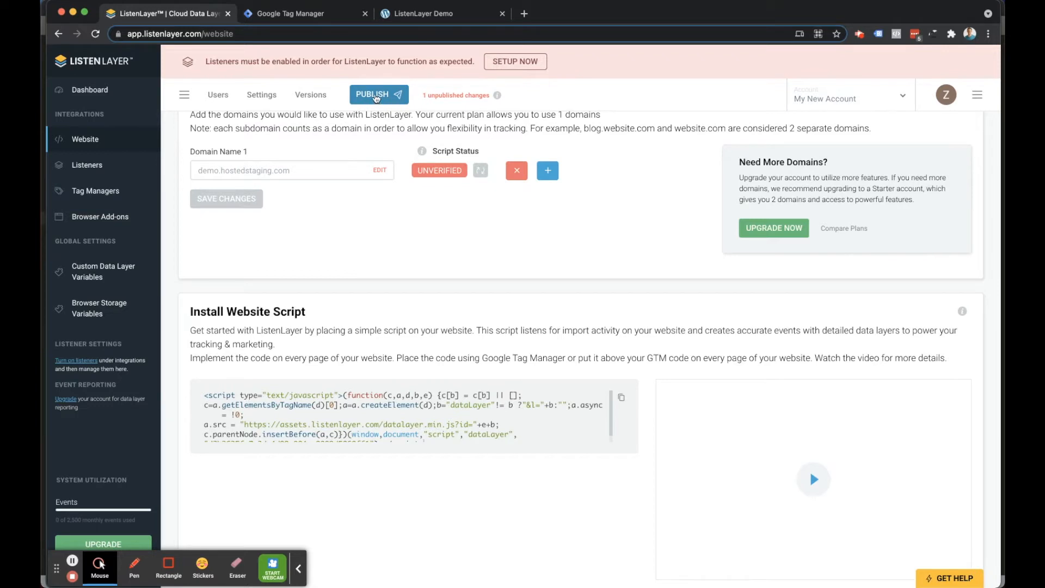
{"action": "left_click", "coordinate": [375, 96]}
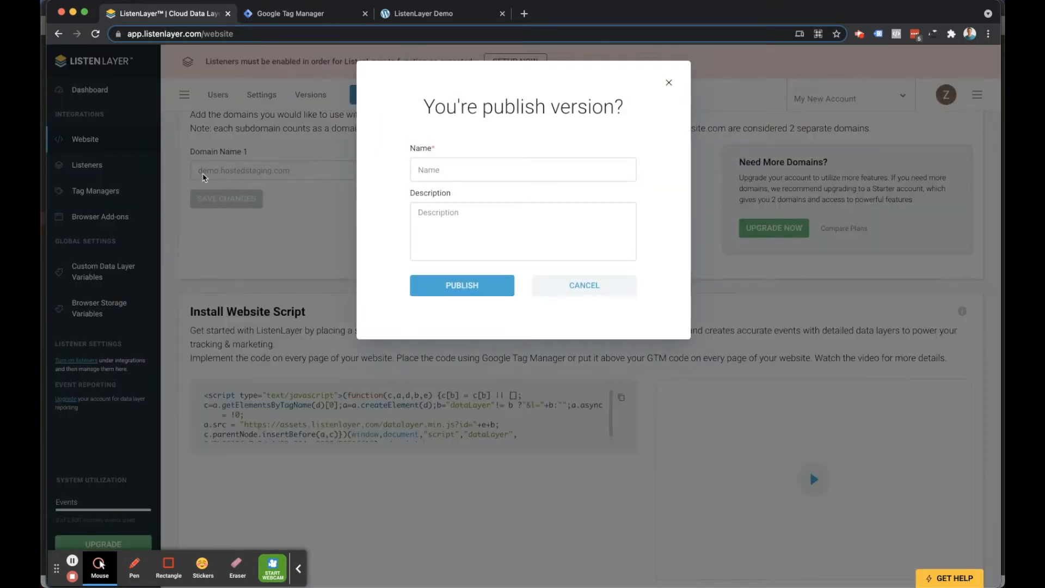
{"action": "left_click", "coordinate": [433, 169]}
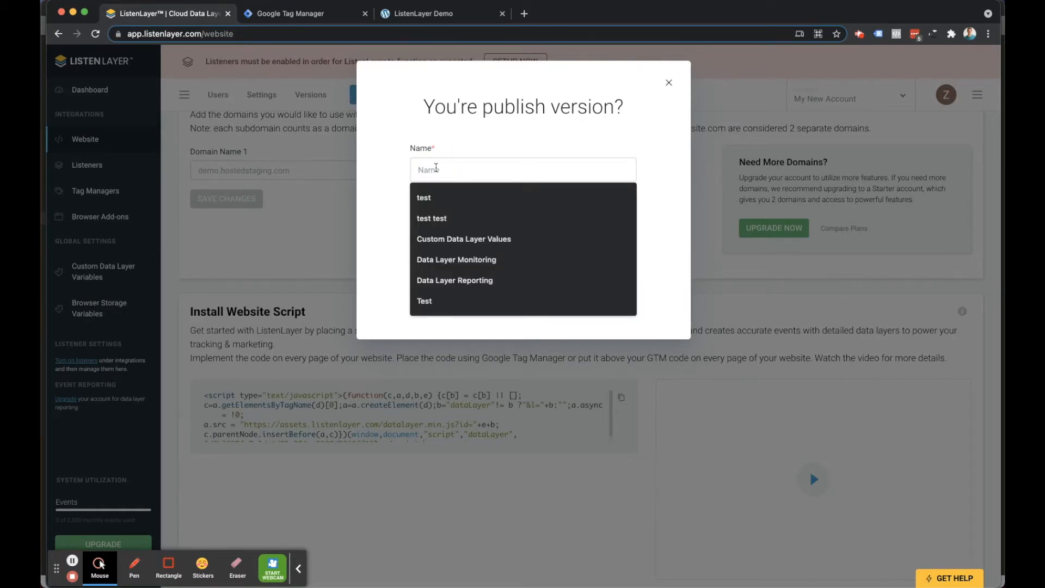
{"action": "type", "text": "Domain"}
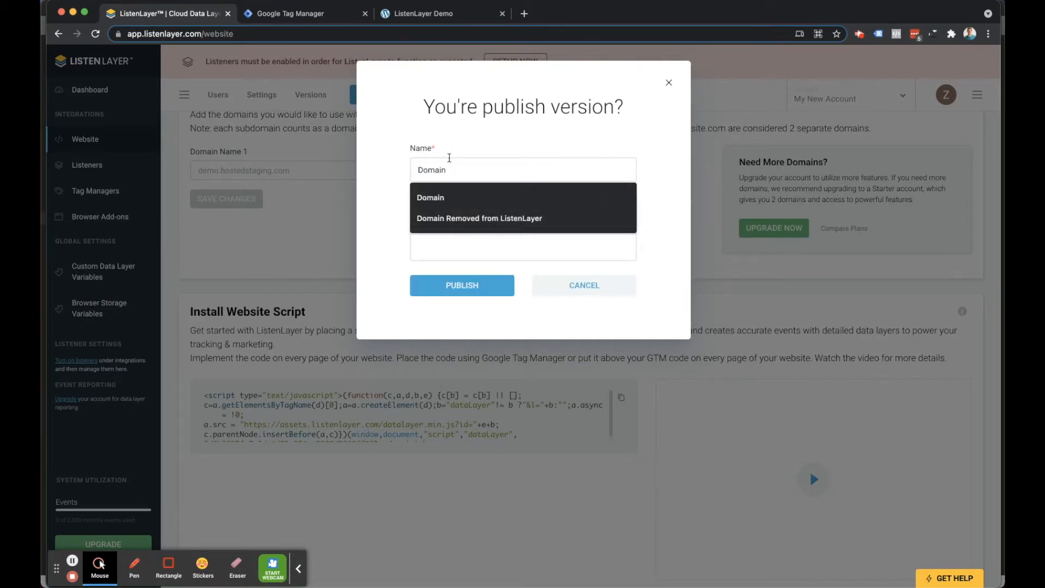
{"action": "left_click", "coordinate": [456, 150]}
{"action": "left_click", "coordinate": [468, 287]}
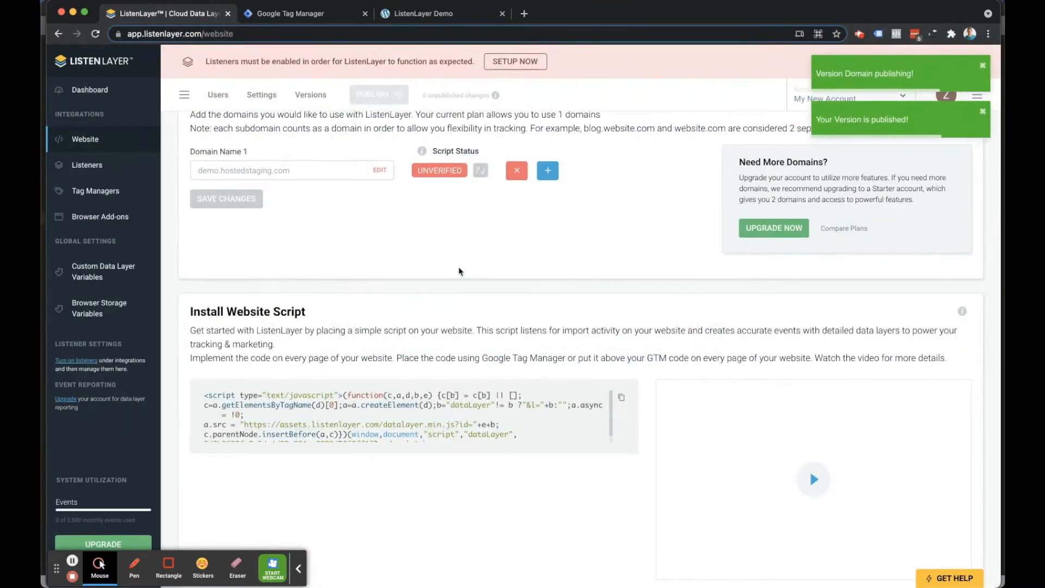
Hard reload the demo site with an emptied cache and expand the ListenLayer account object logged in the console.
{"action": "left_click", "coordinate": [423, 13]}
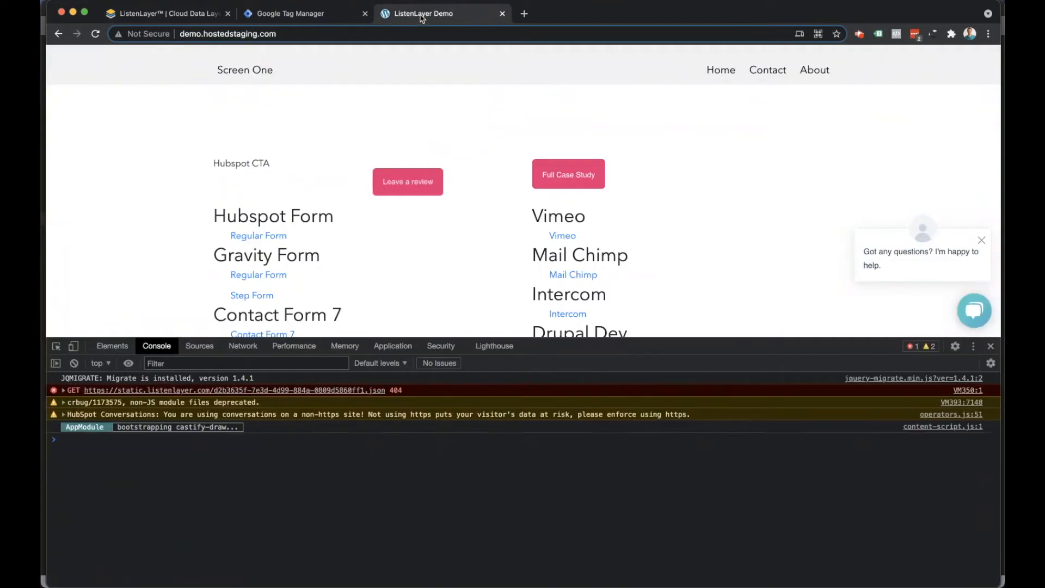
{"action": "right_click", "coordinate": [95, 34]}
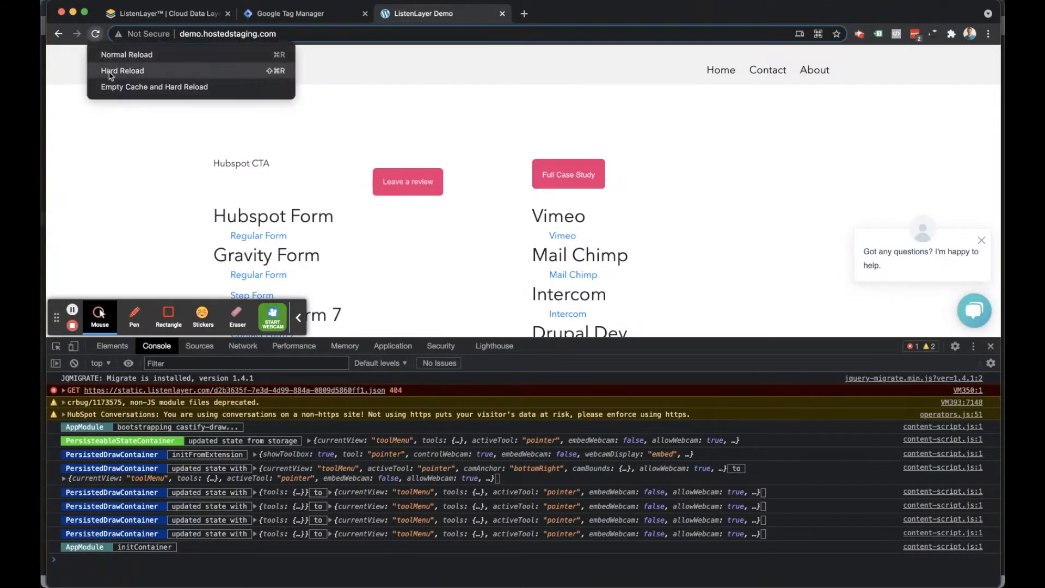
{"action": "left_click", "coordinate": [115, 88]}
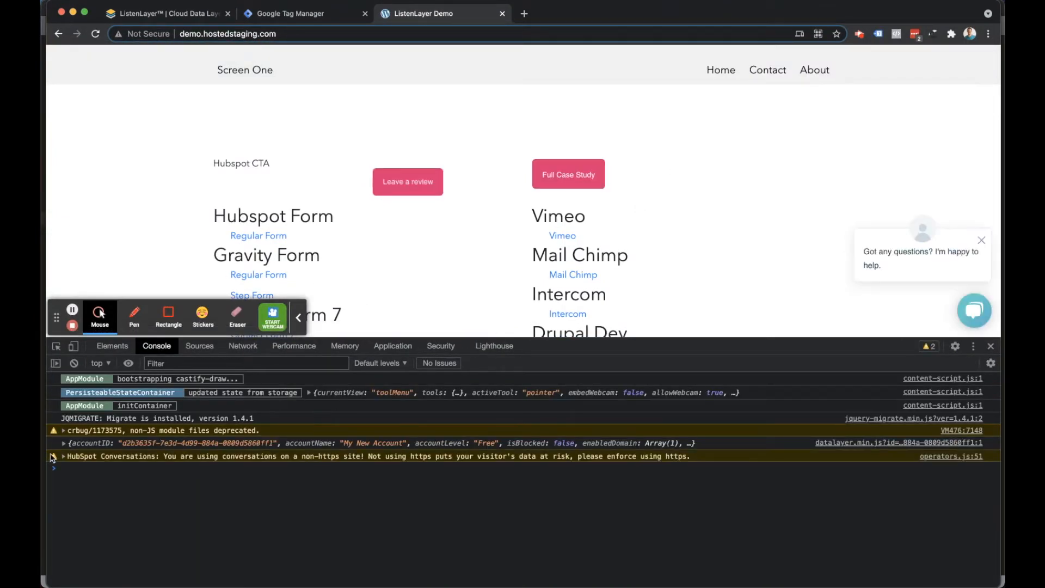
{"action": "left_click", "coordinate": [63, 442]}
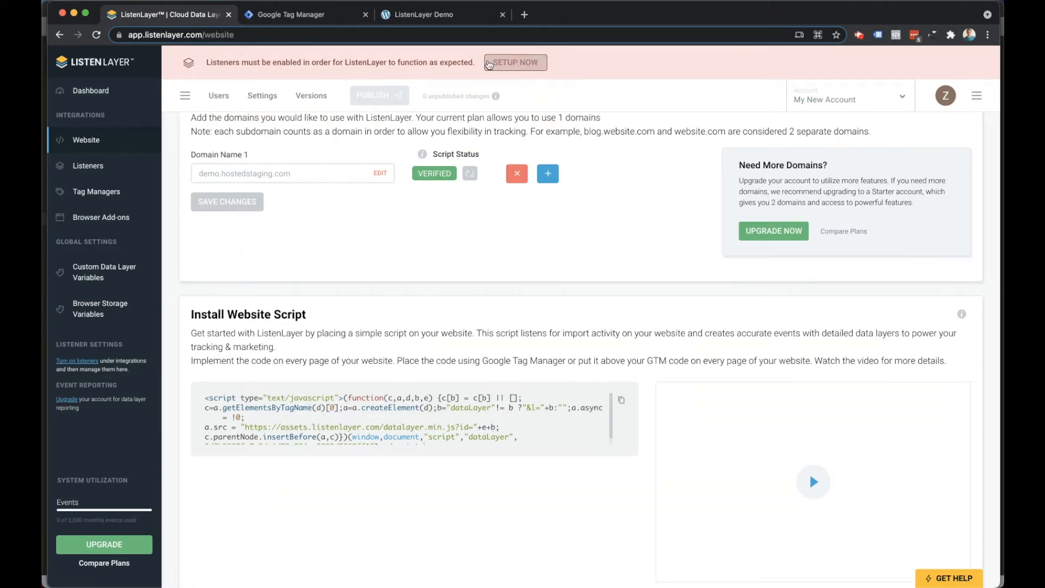
Open the listener setup, filter the listeners by "Hub", and enable the Hubspot Forms listener.
{"action": "left_click", "coordinate": [516, 62]}
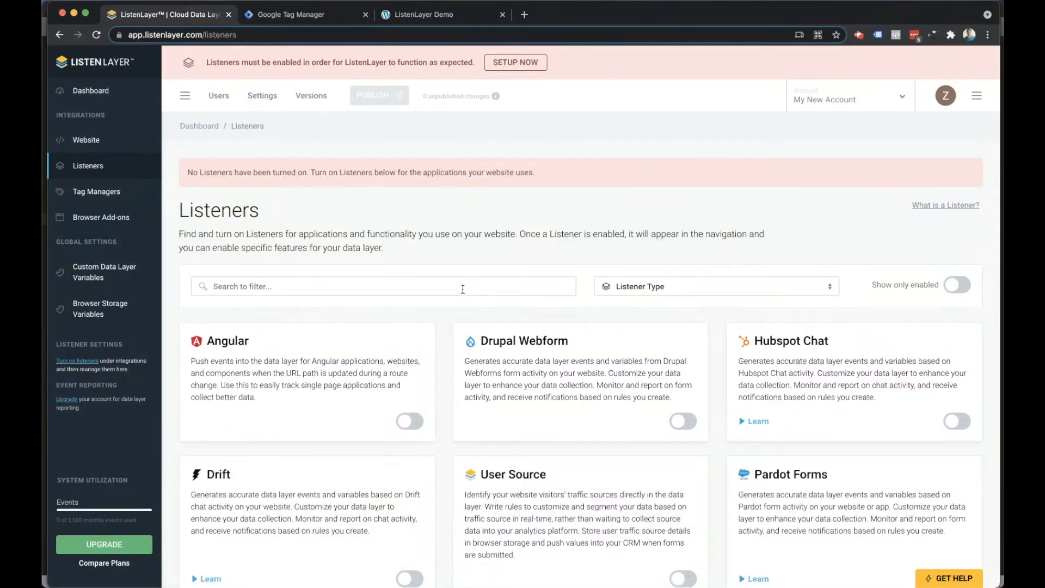
{"action": "scroll", "coordinate": [463, 289], "scroll_direction": "down", "scroll_amount": 2}
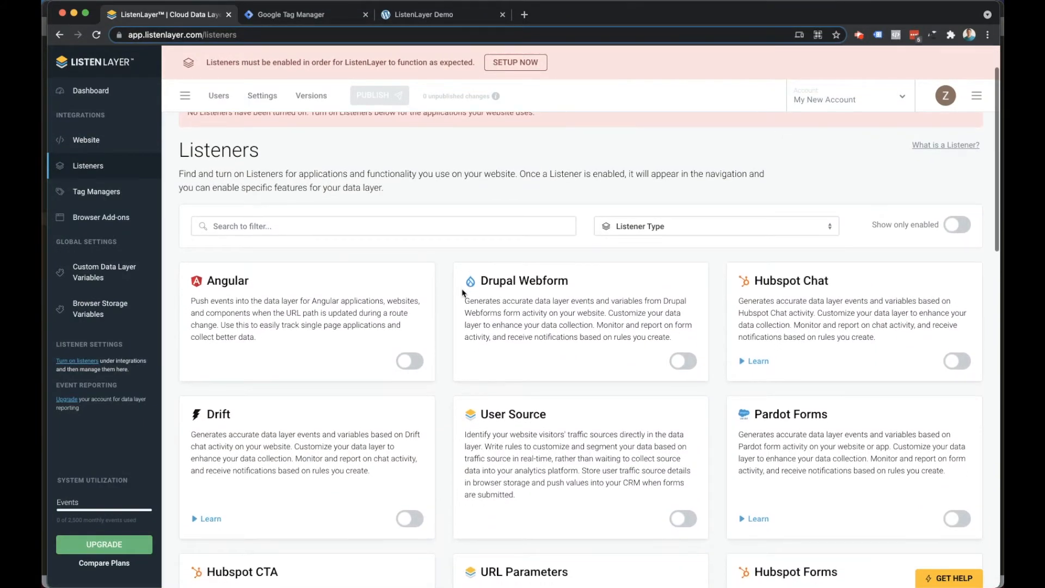
{"action": "scroll", "coordinate": [462, 292], "scroll_direction": "up", "scroll_amount": 1}
{"action": "scroll", "coordinate": [437, 267], "scroll_direction": "down", "scroll_amount": 1}
{"action": "left_click", "coordinate": [439, 268]}
{"action": "type", "text": "Hub"}
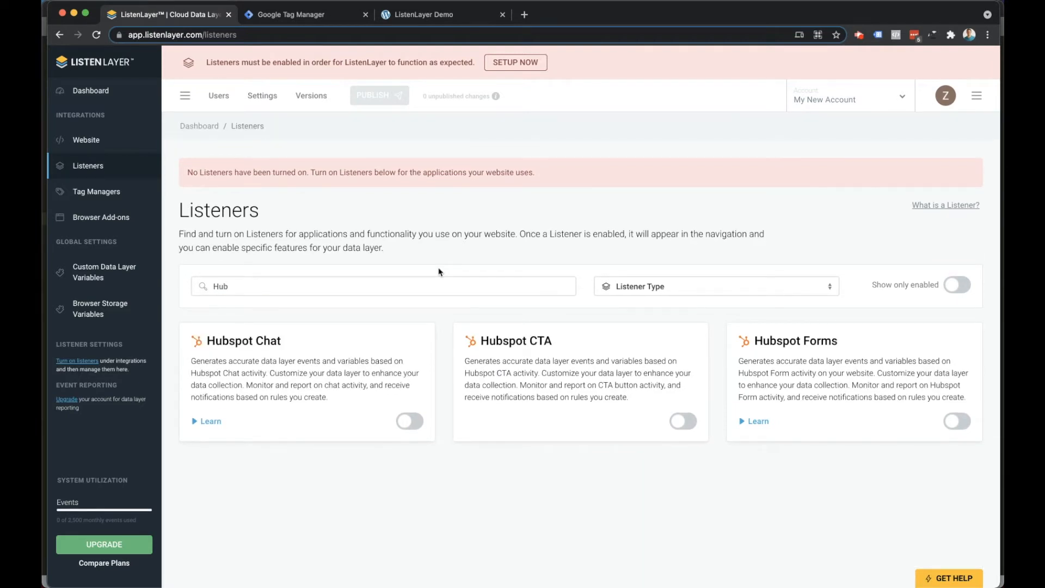
{"action": "left_click", "coordinate": [958, 422]}
{"action": "left_click", "coordinate": [471, 375]}
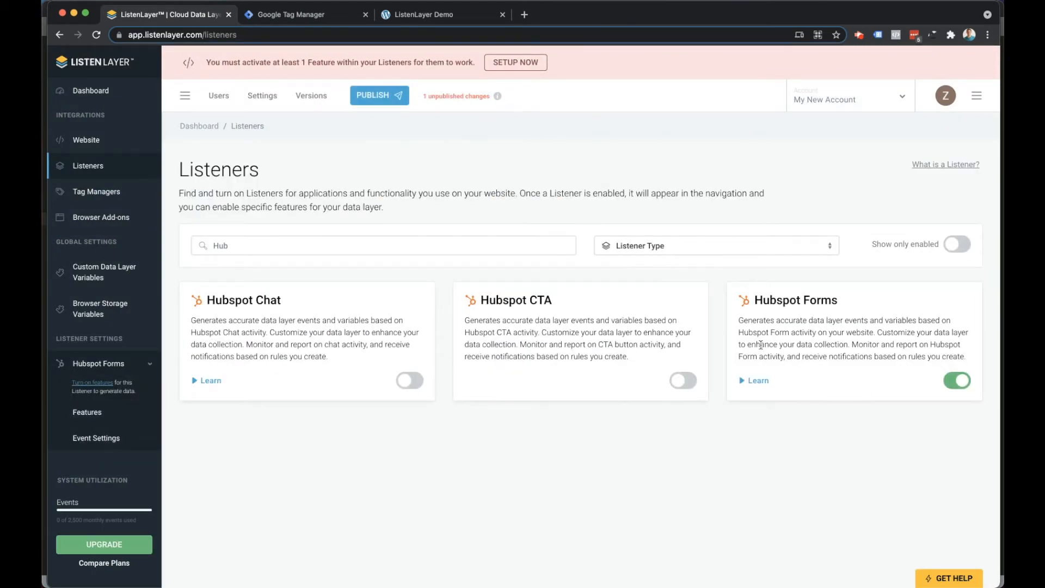
Open the Hubspot Forms features, filter them to Regular Form Activity, and enable Form Loads for regular forms.
{"action": "scroll", "coordinate": [101, 313], "scroll_direction": "down", "scroll_amount": 2}
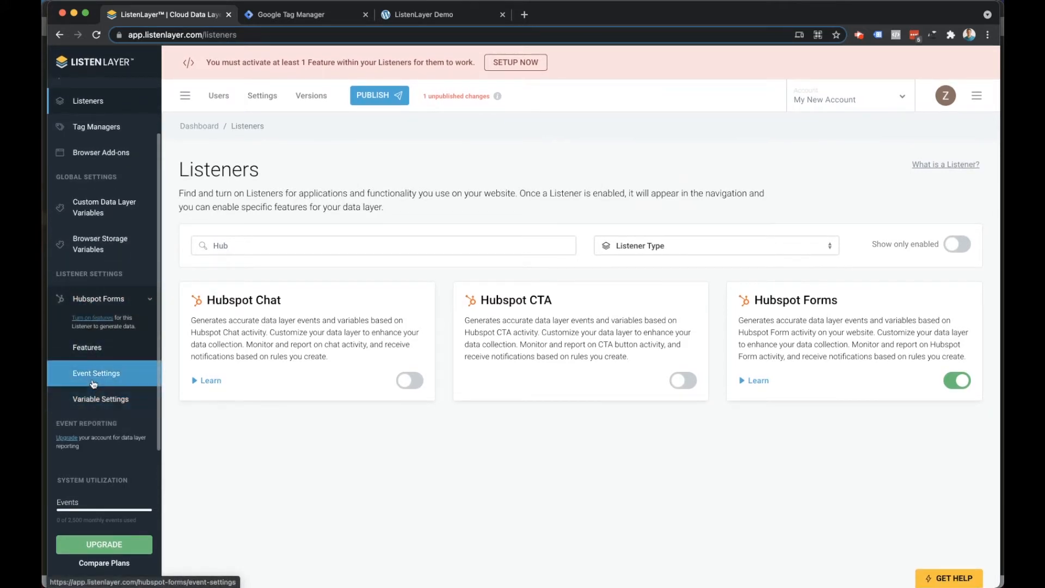
{"action": "left_click", "coordinate": [78, 322]}
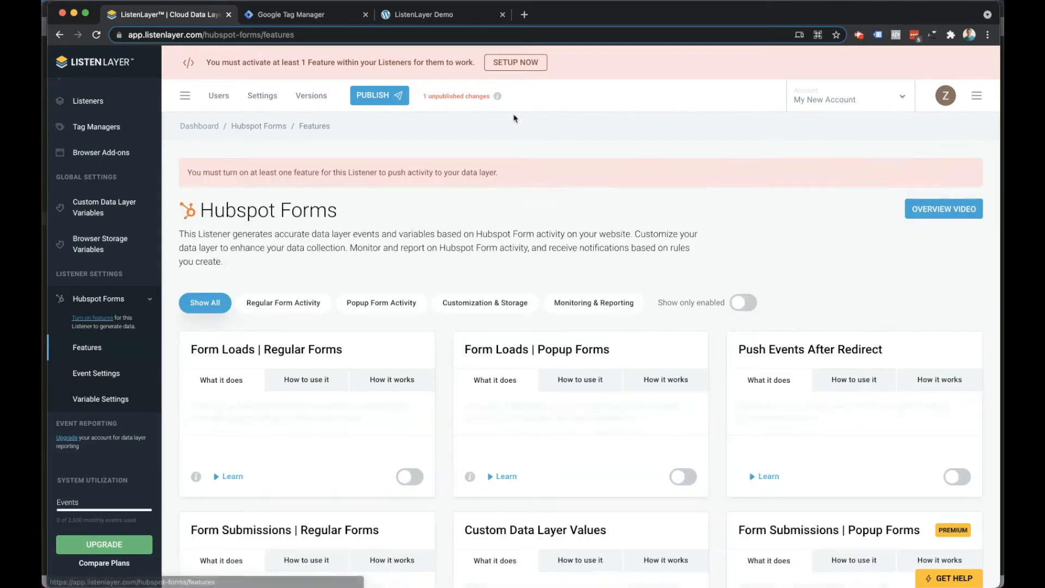
{"action": "scroll", "coordinate": [467, 200], "scroll_direction": "down", "scroll_amount": 3}
{"action": "scroll", "coordinate": [466, 201], "scroll_direction": "down", "scroll_amount": 1}
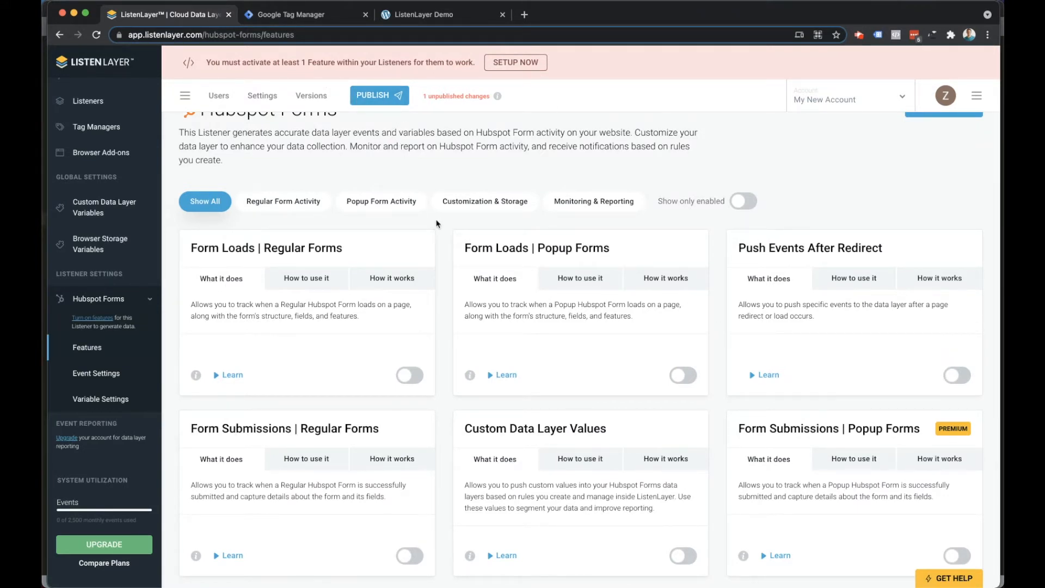
{"action": "left_click", "coordinate": [268, 205]}
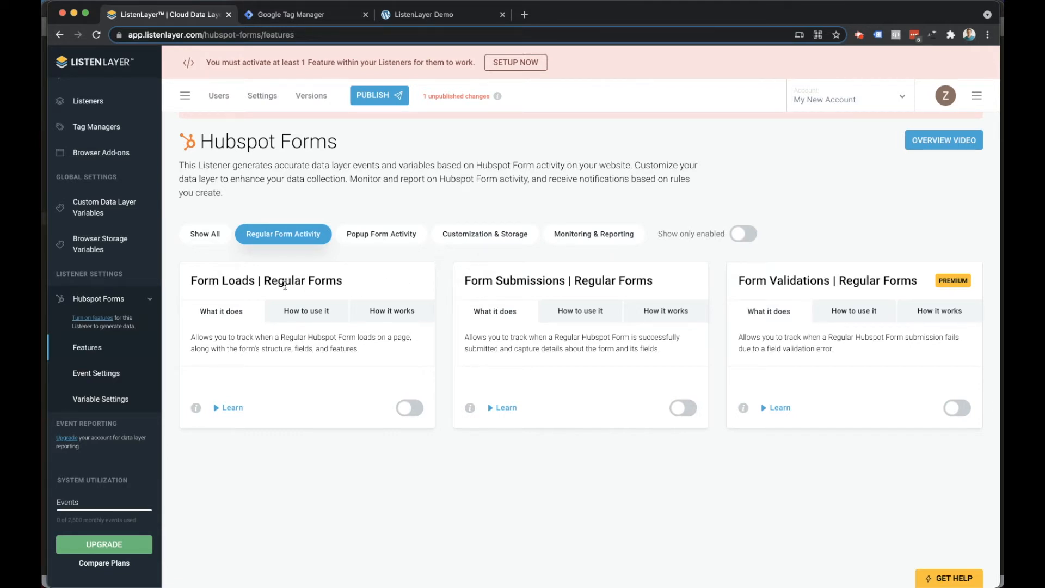
{"action": "left_click", "coordinate": [410, 409]}
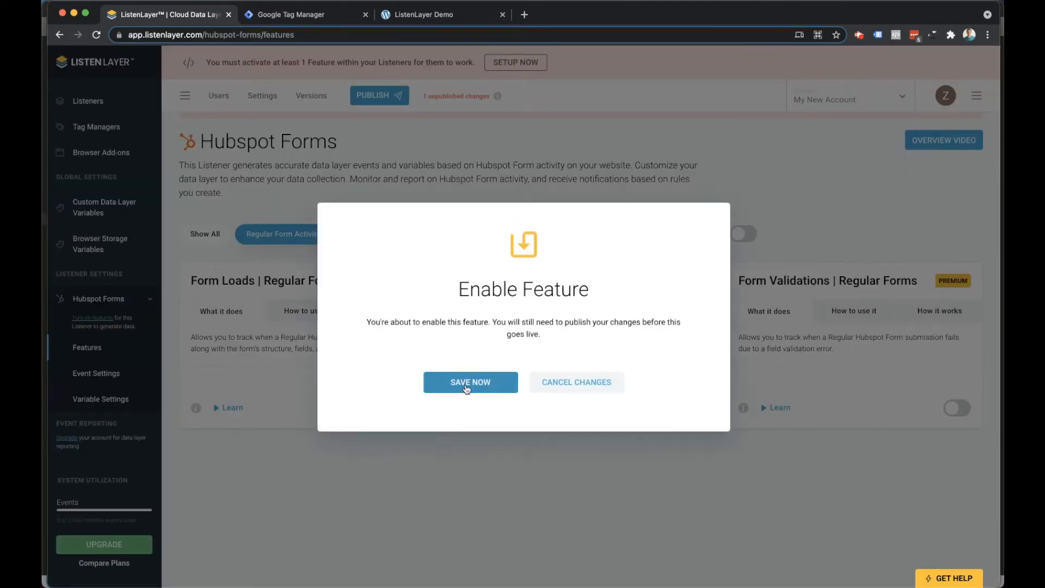
{"action": "left_click", "coordinate": [467, 384]}
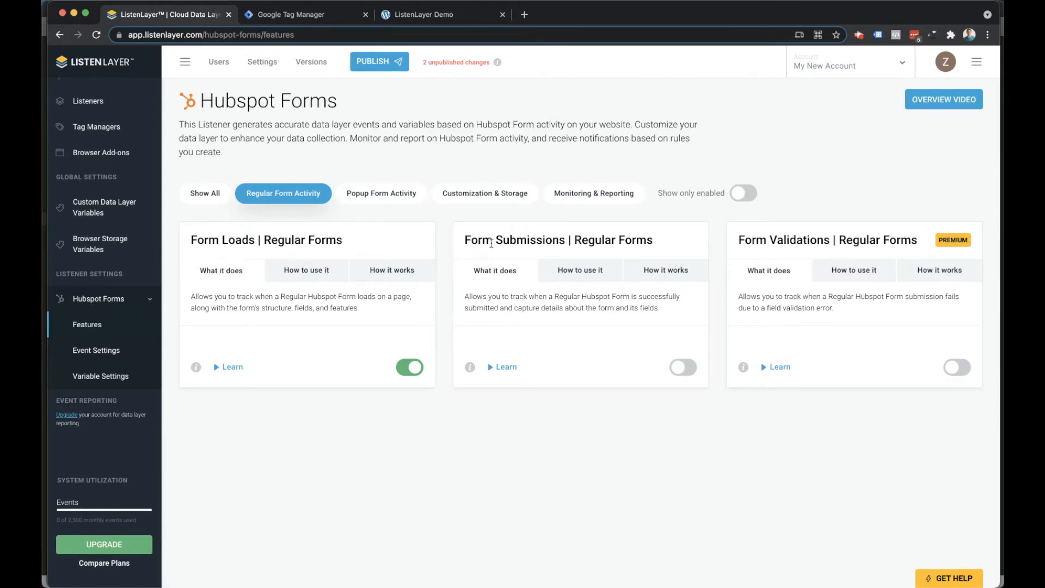
Enable Form Submissions for regular forms and publish the pending changes.
{"action": "left_click", "coordinate": [684, 369]}
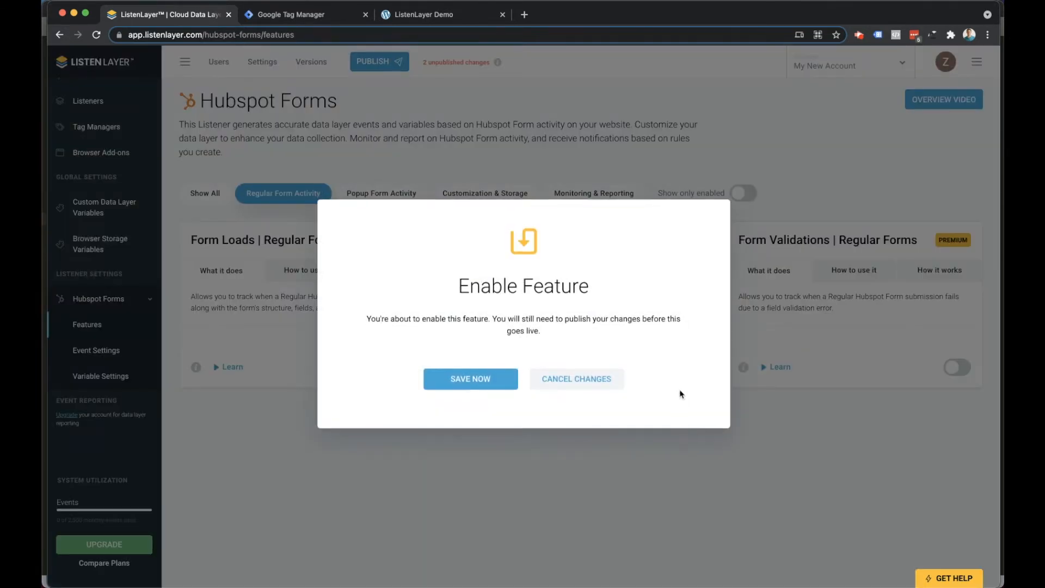
{"action": "left_click", "coordinate": [482, 383]}
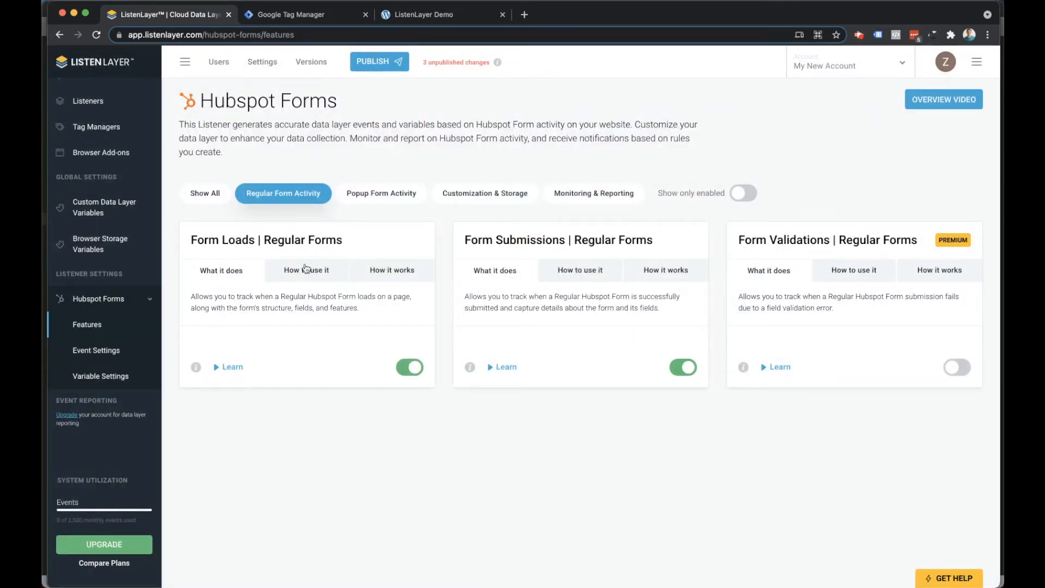
{"action": "left_click", "coordinate": [374, 68]}
{"action": "left_click", "coordinate": [441, 171]}
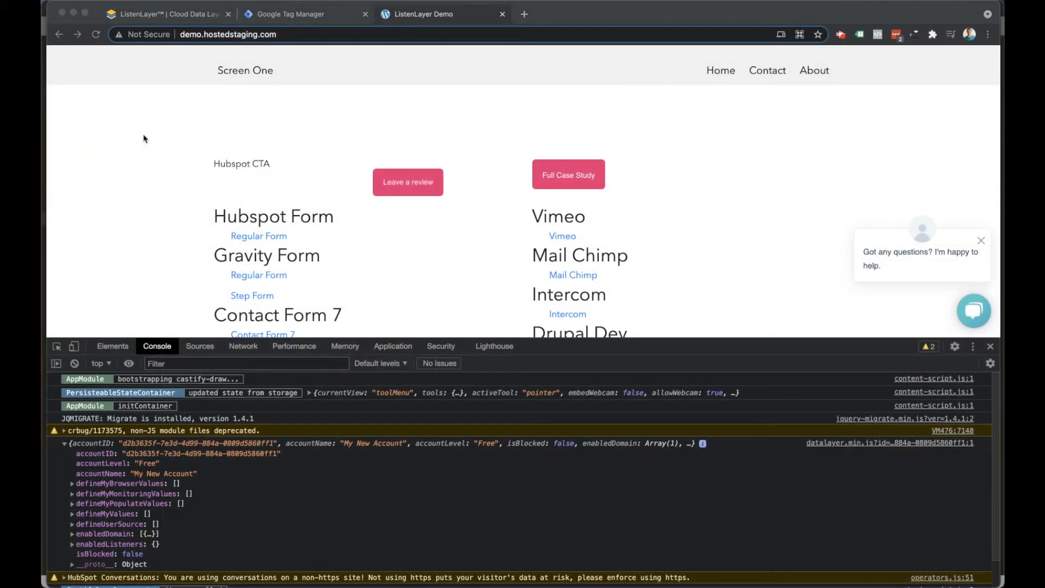
Switch to the demo.hostedstaging.com page and hard reload it with the console open.
{"action": "left_click", "coordinate": [96, 36]}
{"action": "right_click", "coordinate": [95, 34]}
{"action": "left_click", "coordinate": [139, 87]}
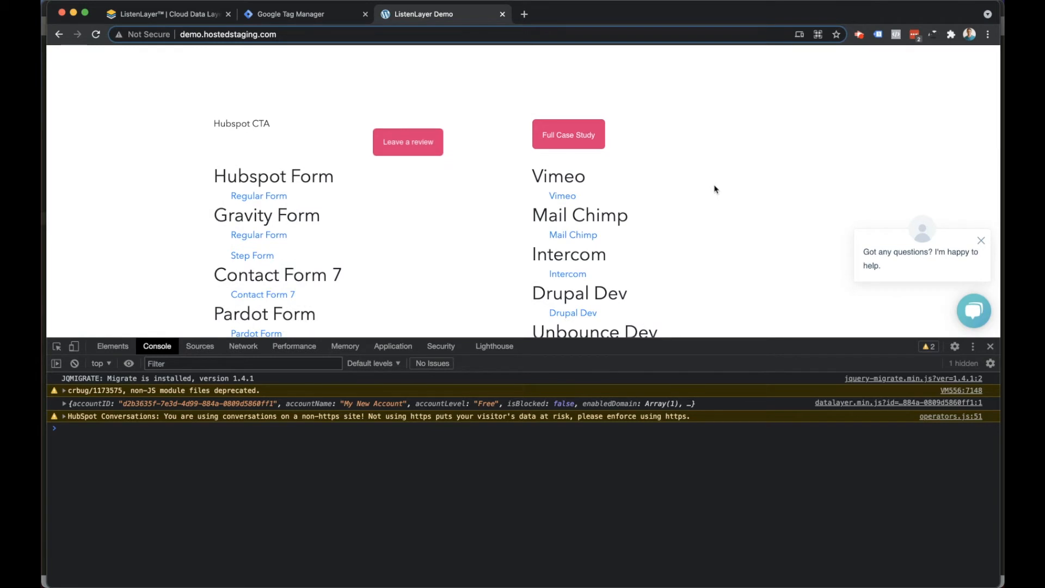
Open the regular Hubspot form page and compare its forms with the events logged in the console.
{"action": "left_click", "coordinate": [258, 195]}
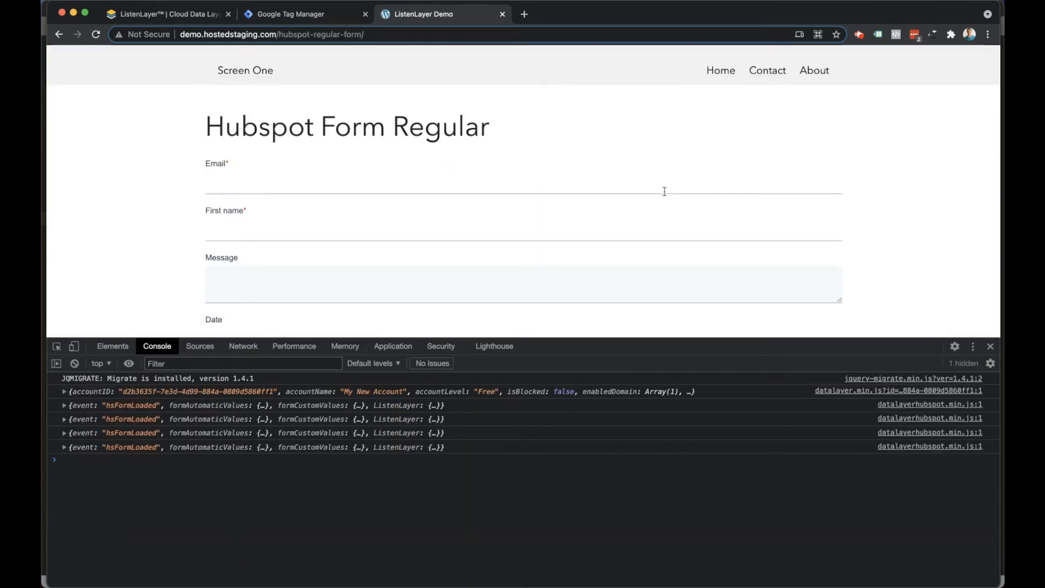
{"action": "scroll", "coordinate": [477, 192], "scroll_direction": "down", "scroll_amount": 3}
{"action": "scroll", "coordinate": [477, 193], "scroll_direction": "down", "scroll_amount": 15}
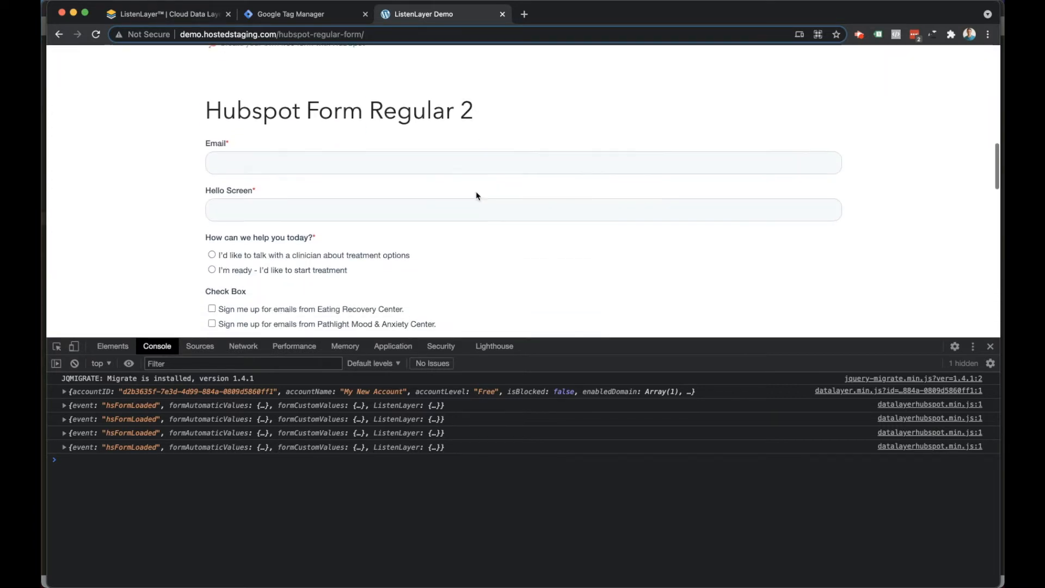
{"action": "scroll", "coordinate": [477, 196], "scroll_direction": "down", "scroll_amount": 5}
{"action": "scroll", "coordinate": [475, 190], "scroll_direction": "up", "scroll_amount": 7}
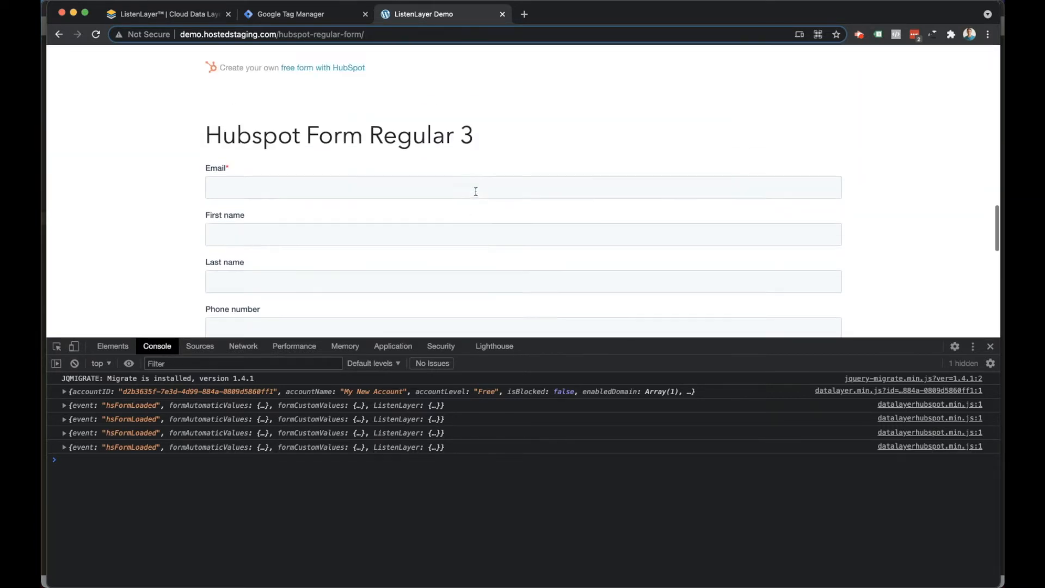
{"action": "scroll", "coordinate": [474, 196], "scroll_direction": "down", "scroll_amount": 4}
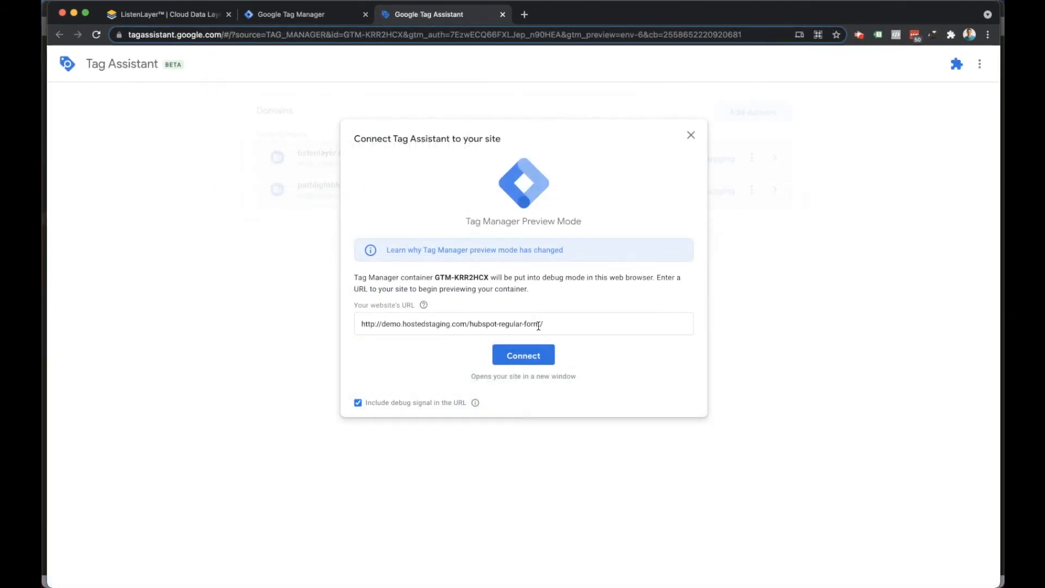
{"action": "left_click", "coordinate": [522, 354]}
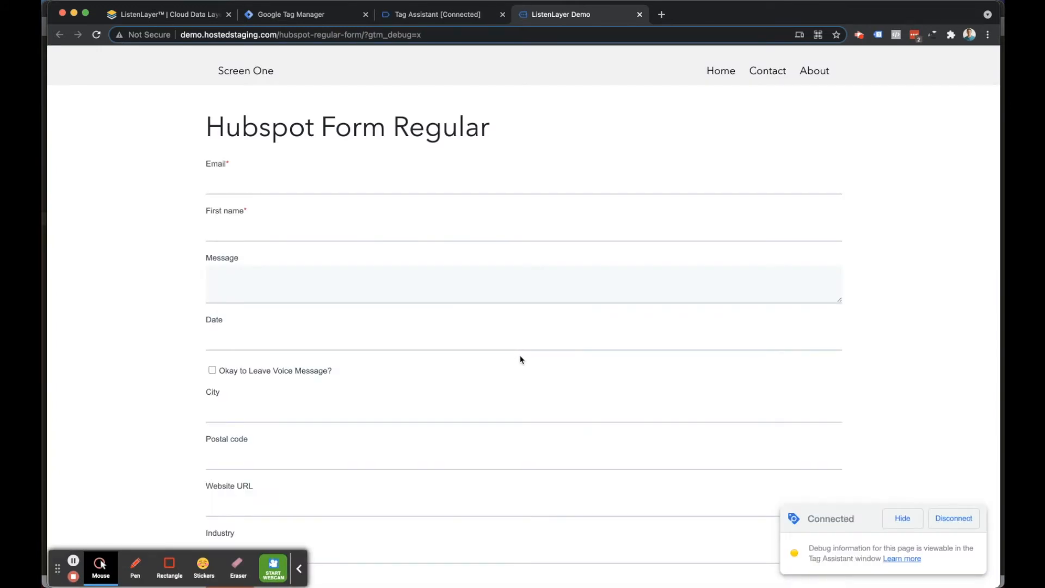
{"action": "left_click", "coordinate": [430, 19]}
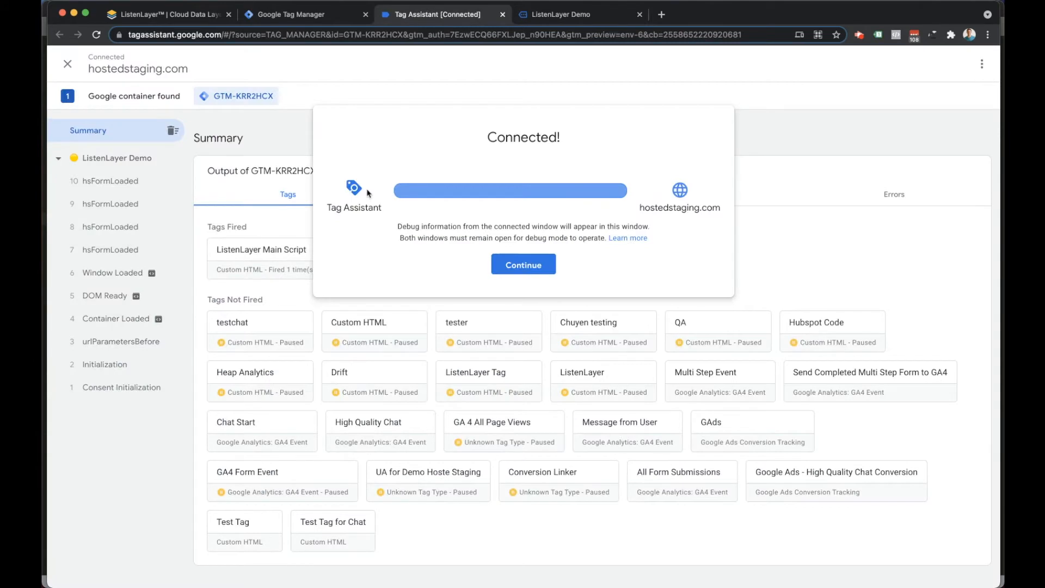
{"action": "left_click", "coordinate": [525, 268]}
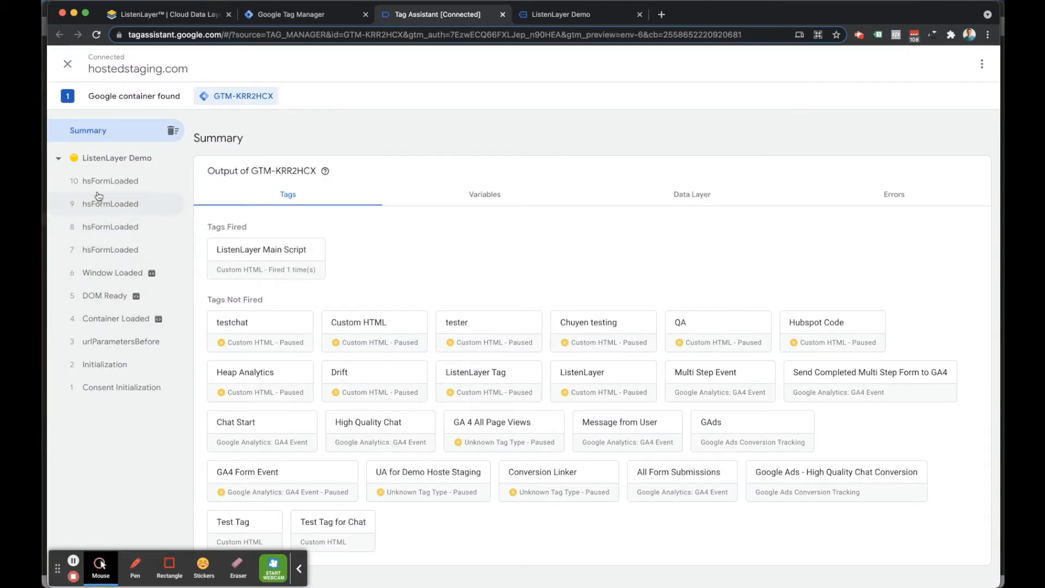
Expand the API call of the earliest hsFormLoaded event and review its form field data.
{"action": "left_click", "coordinate": [111, 251]}
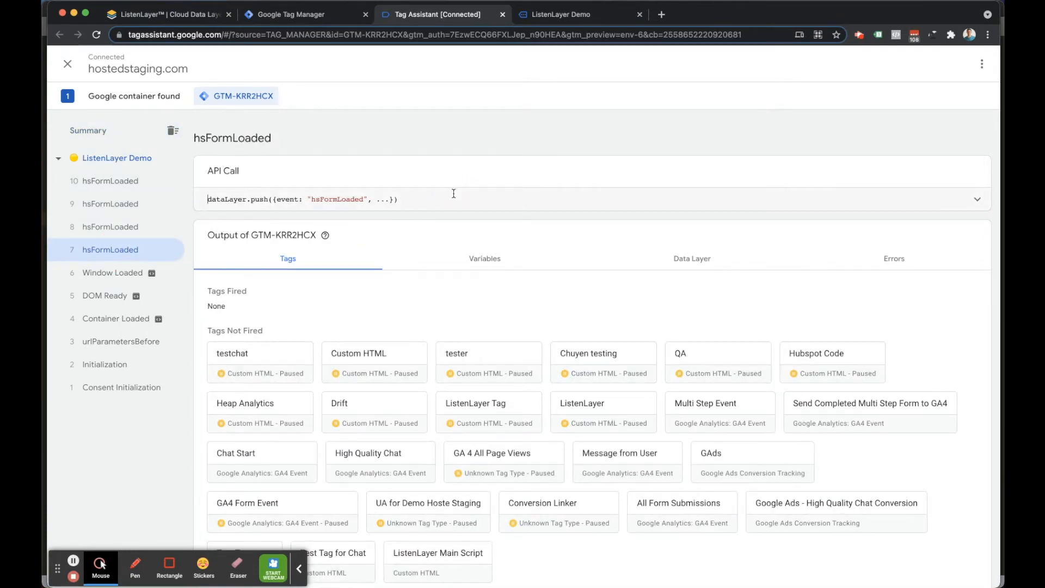
{"action": "left_click", "coordinate": [730, 203]}
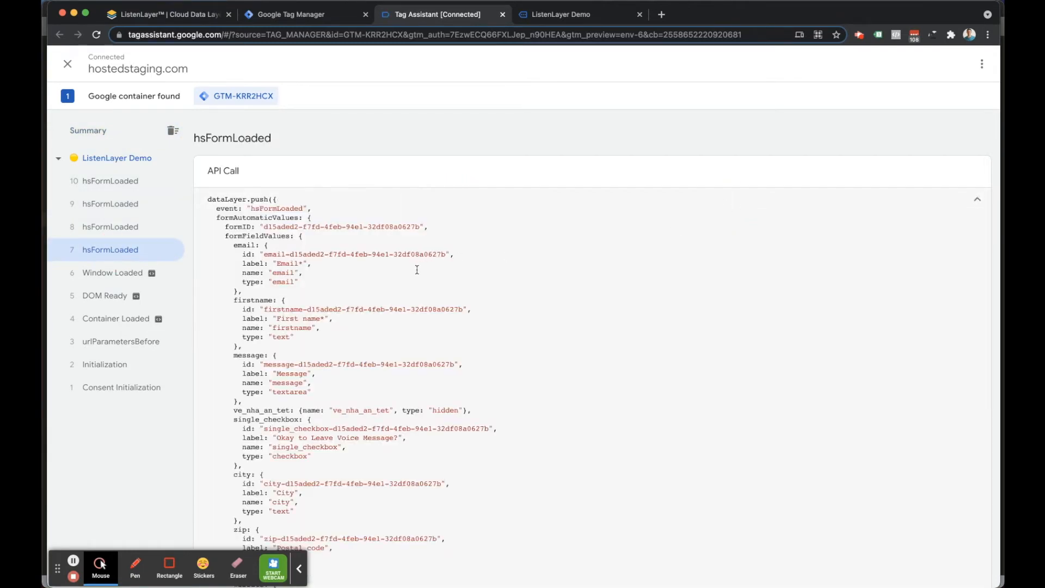
{"action": "scroll", "coordinate": [416, 269], "scroll_direction": "down", "scroll_amount": 10}
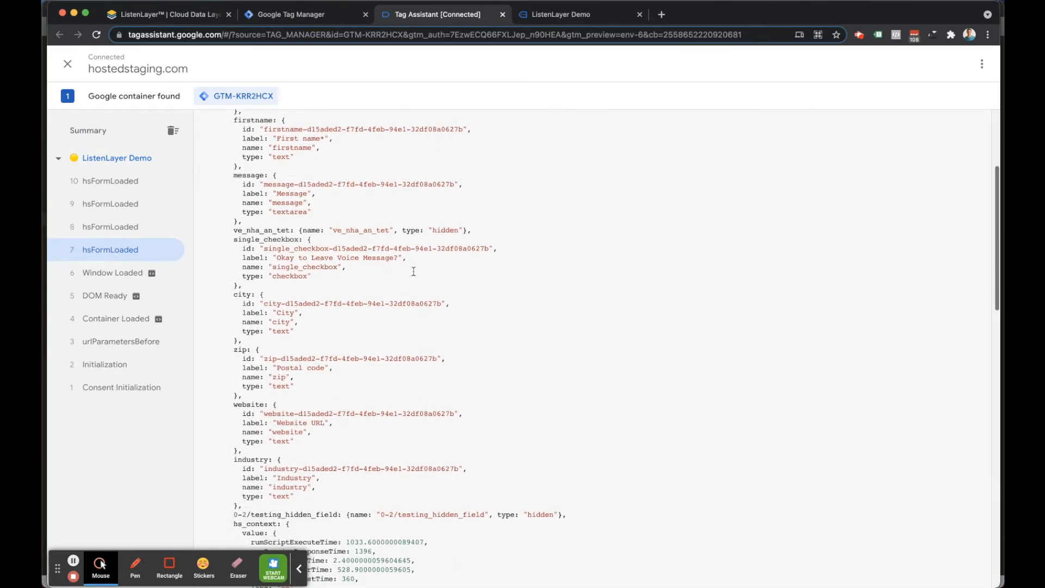
{"action": "scroll", "coordinate": [414, 270], "scroll_direction": "up", "scroll_amount": 8}
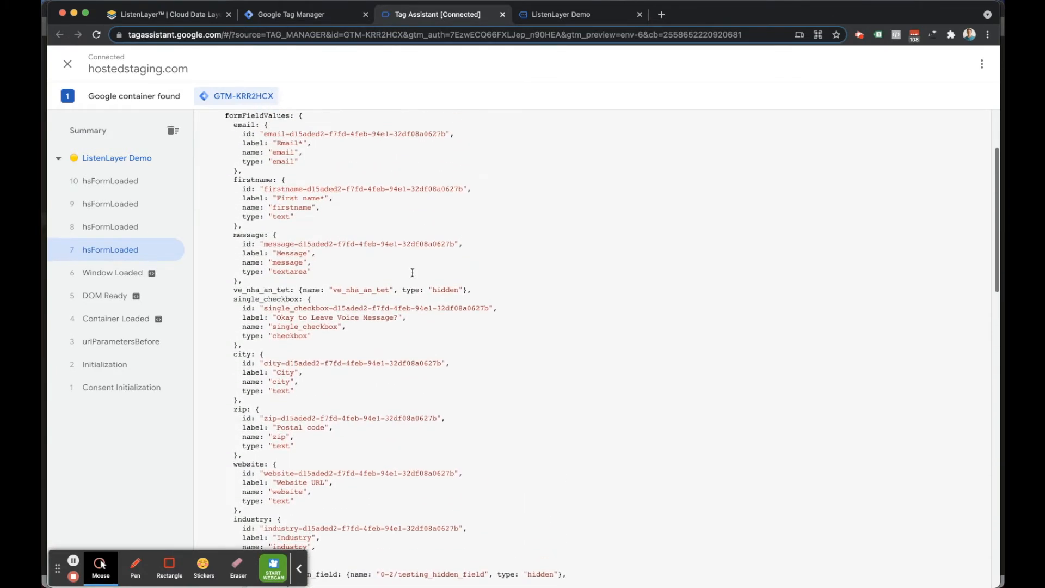
{"action": "scroll", "coordinate": [414, 272], "scroll_direction": "up", "scroll_amount": 3}
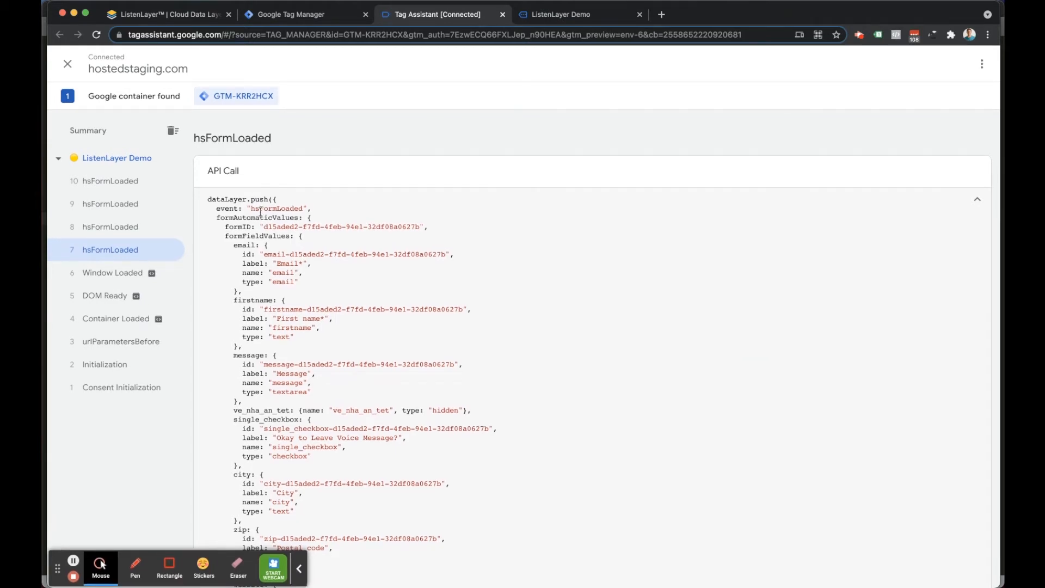
Return to the demo form page and fill in the first form with a test e-mail address and "test" as first name and message.
{"action": "left_click", "coordinate": [585, 19]}
{"action": "left_click", "coordinate": [230, 184]}
{"action": "type", "text": "te"}
{"action": "left_click", "coordinate": [266, 208]}
{"action": "left_click", "coordinate": [252, 227]}
{"action": "type", "text": "test"}
{"action": "left_click", "coordinate": [246, 259]}
{"action": "left_click", "coordinate": [244, 279]}
{"action": "type", "text": "test"}
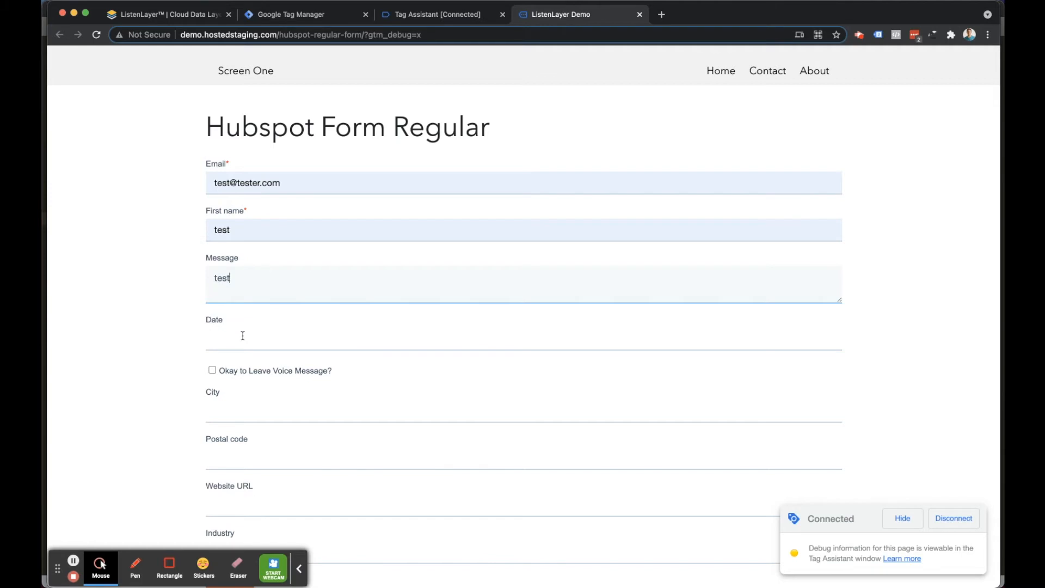
Set the form's date to 2021-07-08 and submit the form.
{"action": "left_click", "coordinate": [241, 334]}
{"action": "left_click", "coordinate": [299, 393]}
{"action": "scroll", "coordinate": [300, 411], "scroll_direction": "down", "scroll_amount": 5}
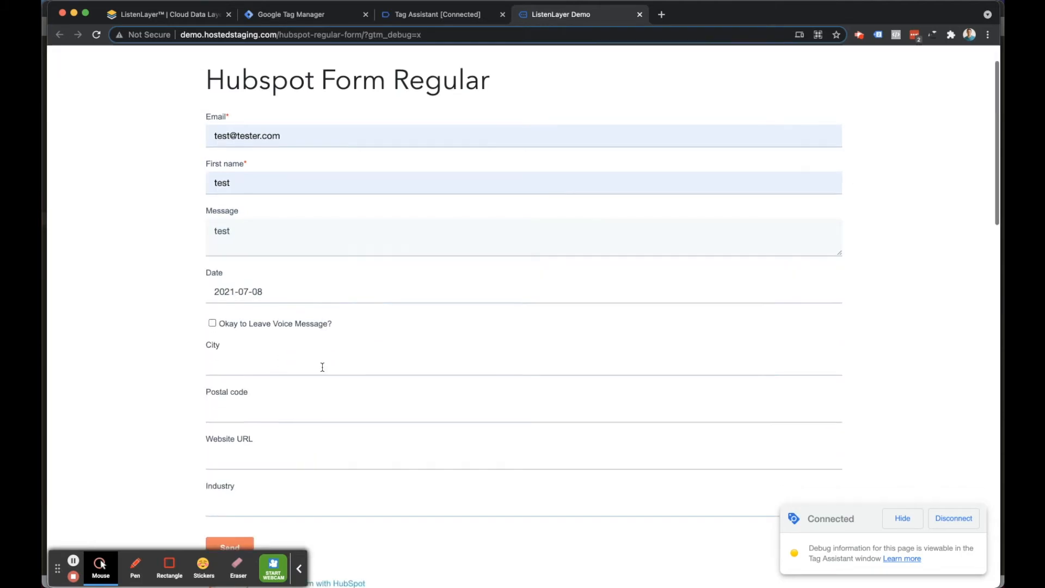
{"action": "left_click", "coordinate": [233, 374]}
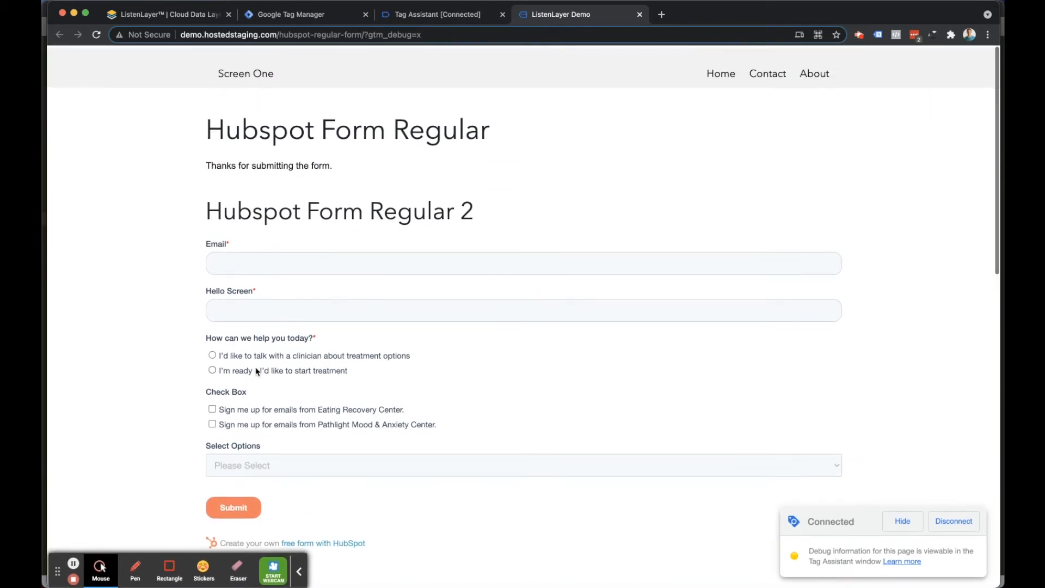
Check the form's submission message, then review the hsFormSubmitted event's API call in Tag Assistant.
{"action": "left_click_drag", "start_coordinate": [339, 169], "coordinate": [207, 163]}
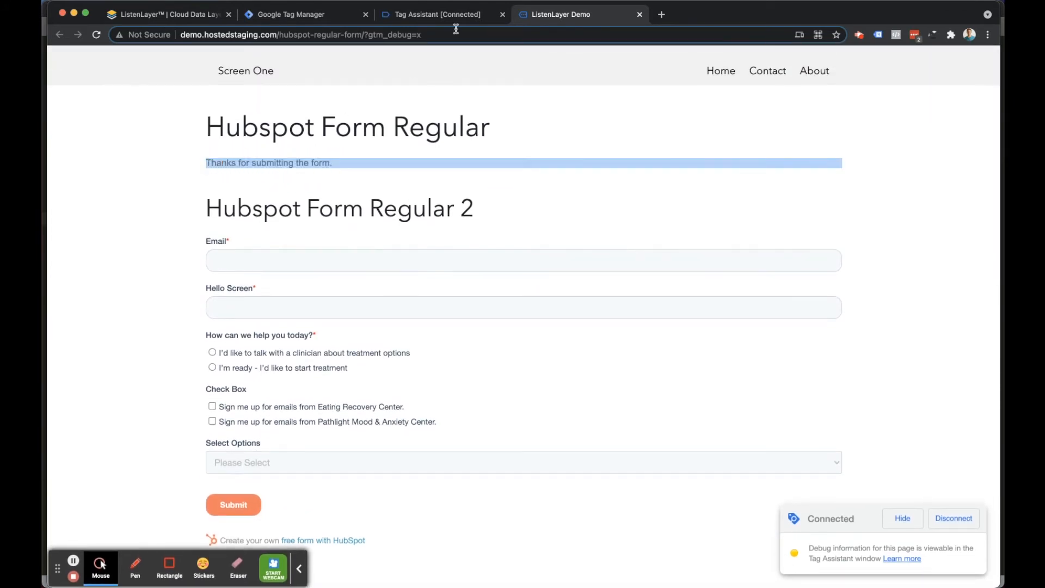
{"action": "left_click", "coordinate": [422, 16]}
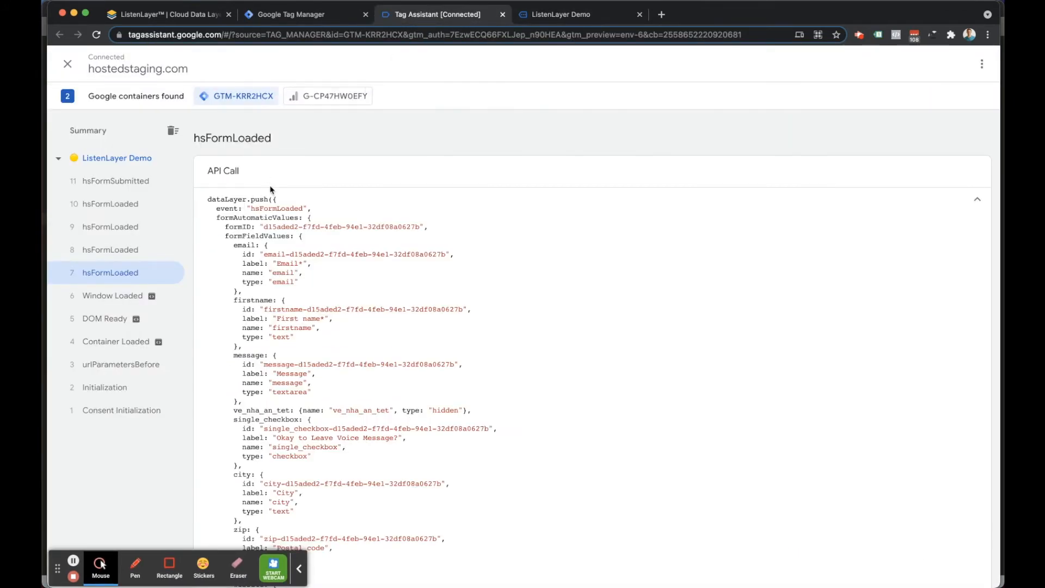
{"action": "left_click", "coordinate": [111, 184]}
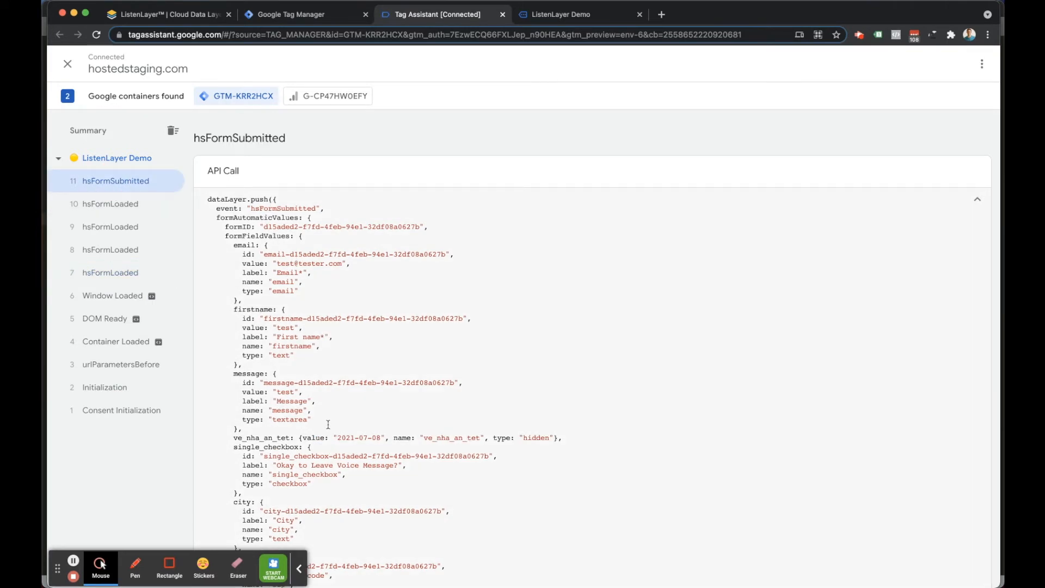
Return to the demo form page, open the developer console and expand the latest logged object to examine the form submission's data layer push.
{"action": "left_click", "coordinate": [547, 14]}
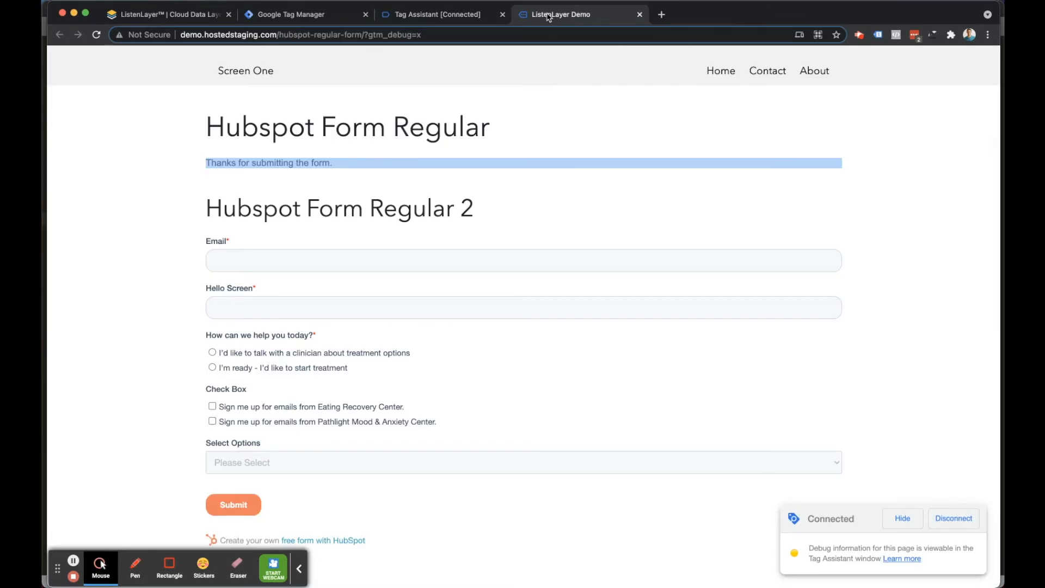
{"action": "right_click", "coordinate": [155, 191]}
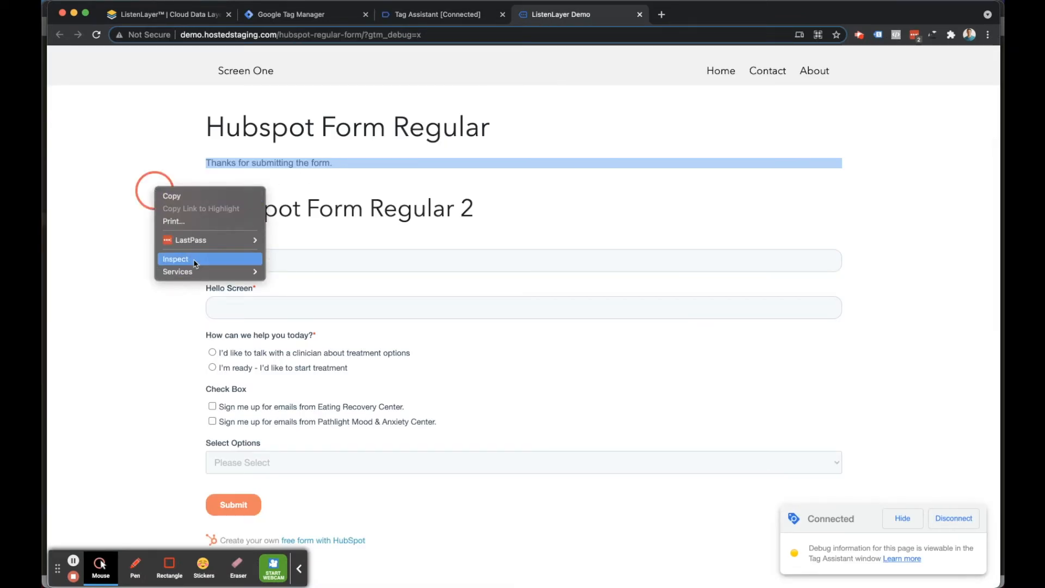
{"action": "left_click", "coordinate": [281, 327]}
{"action": "key", "text": "super+alt+i"}
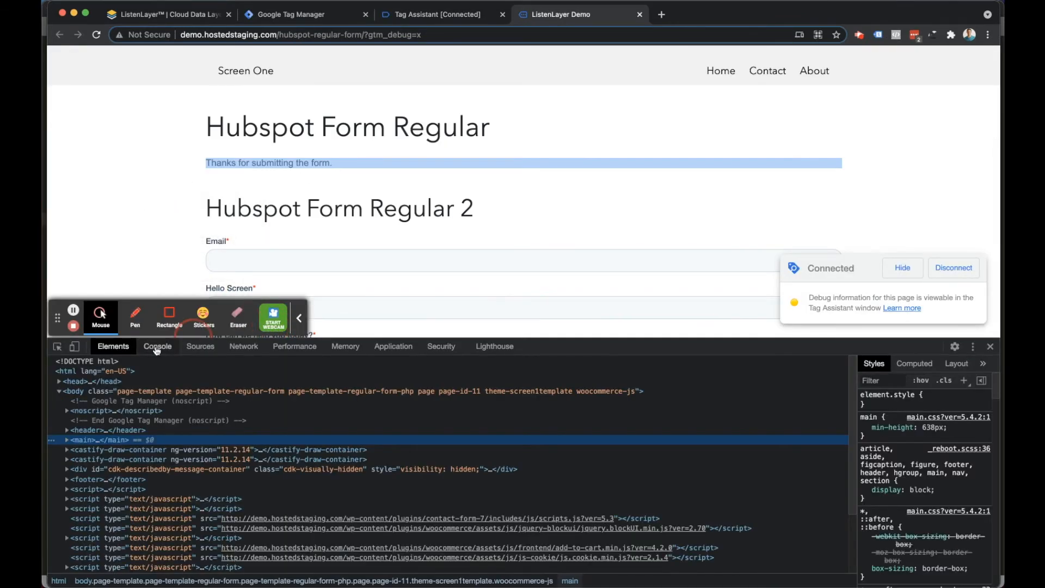
{"action": "left_click", "coordinate": [157, 346]}
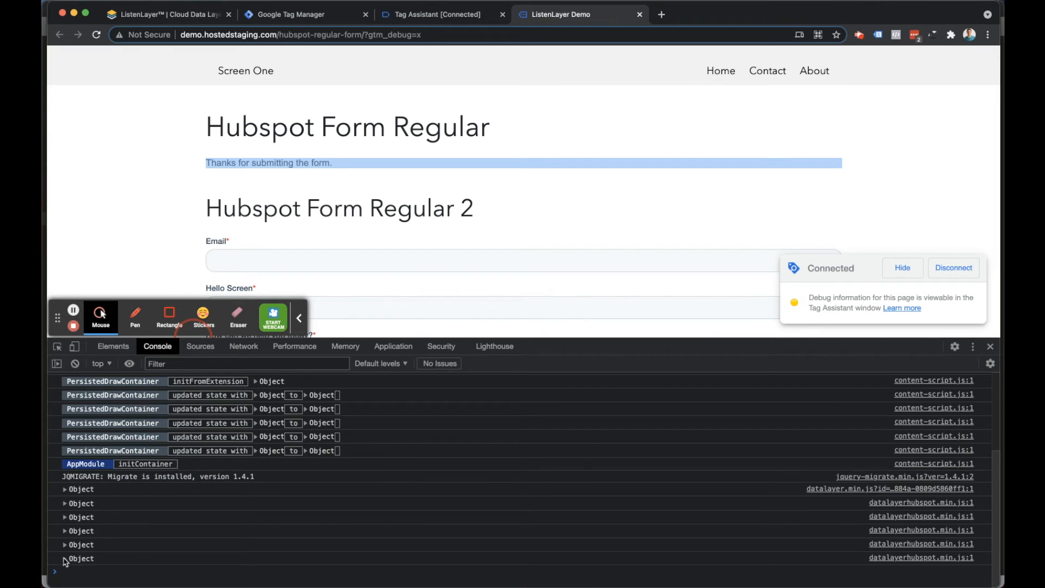
{"action": "left_click", "coordinate": [65, 558]}
{"action": "scroll", "coordinate": [158, 513], "scroll_direction": "down", "scroll_amount": 1}
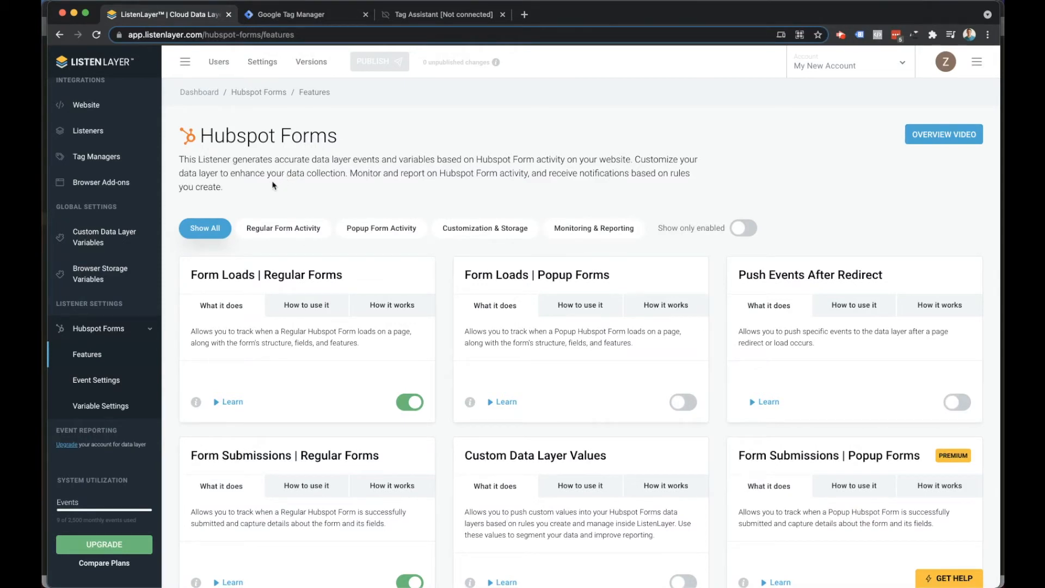
Return to ListenLayer and browse the available listeners in the Listeners list.
{"action": "scroll", "coordinate": [100, 163], "scroll_direction": "up", "scroll_amount": 2}
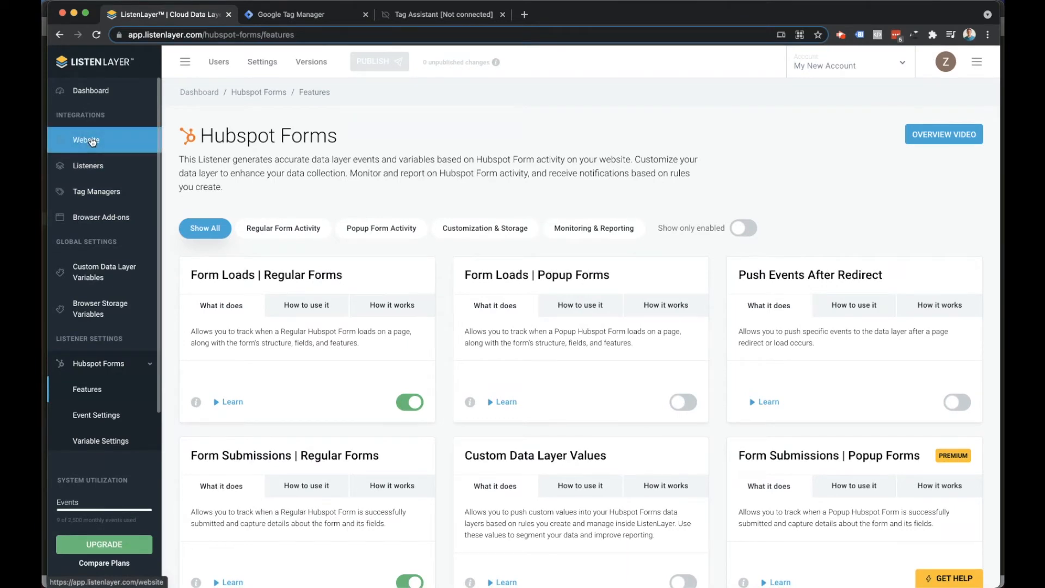
{"action": "left_click", "coordinate": [83, 170]}
{"action": "scroll", "coordinate": [694, 295], "scroll_direction": "down", "scroll_amount": 3}
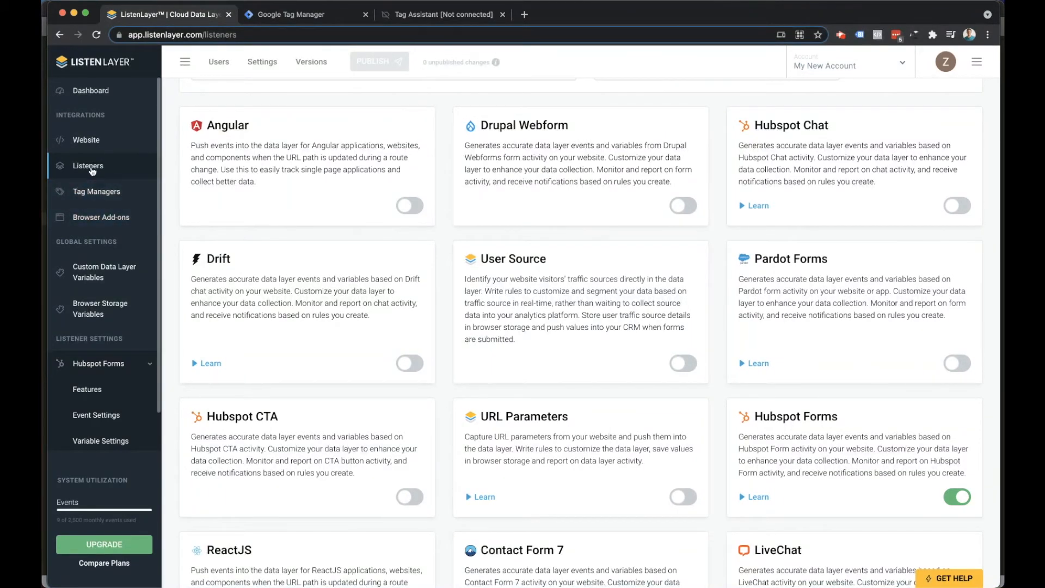
{"action": "scroll", "coordinate": [95, 339], "scroll_direction": "down", "scroll_amount": 2}
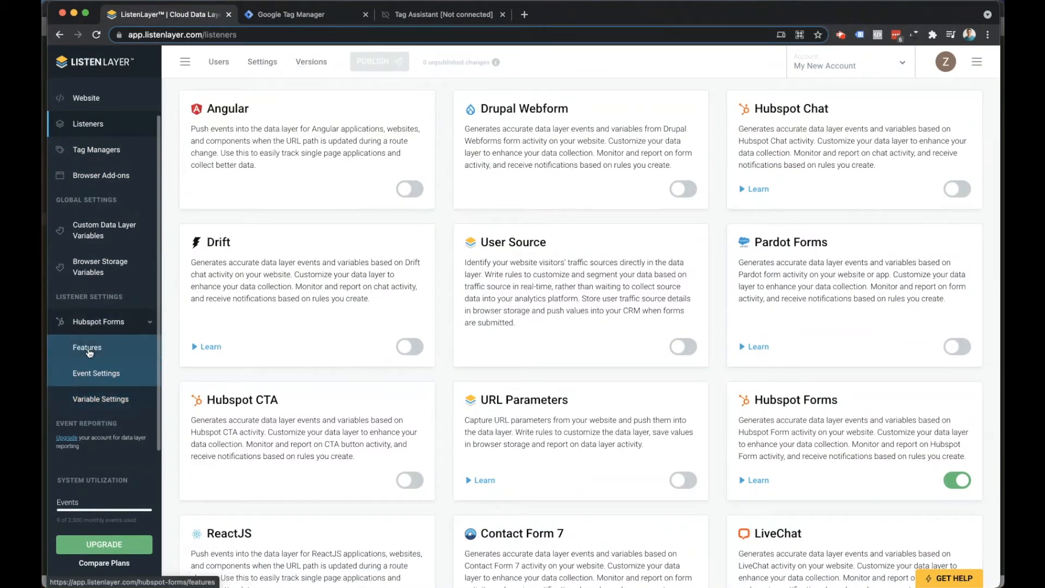
Review the Hubspot Forms features filtered by Regular Form Activity, Customization & Storage, and Monitoring & Reporting.
{"action": "left_click", "coordinate": [89, 352]}
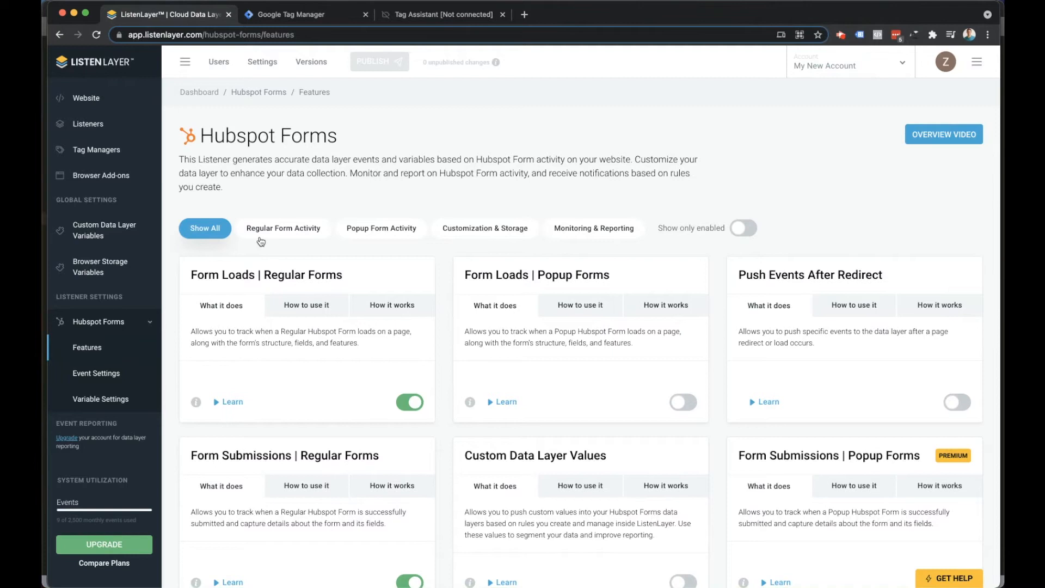
{"action": "left_click", "coordinate": [293, 234]}
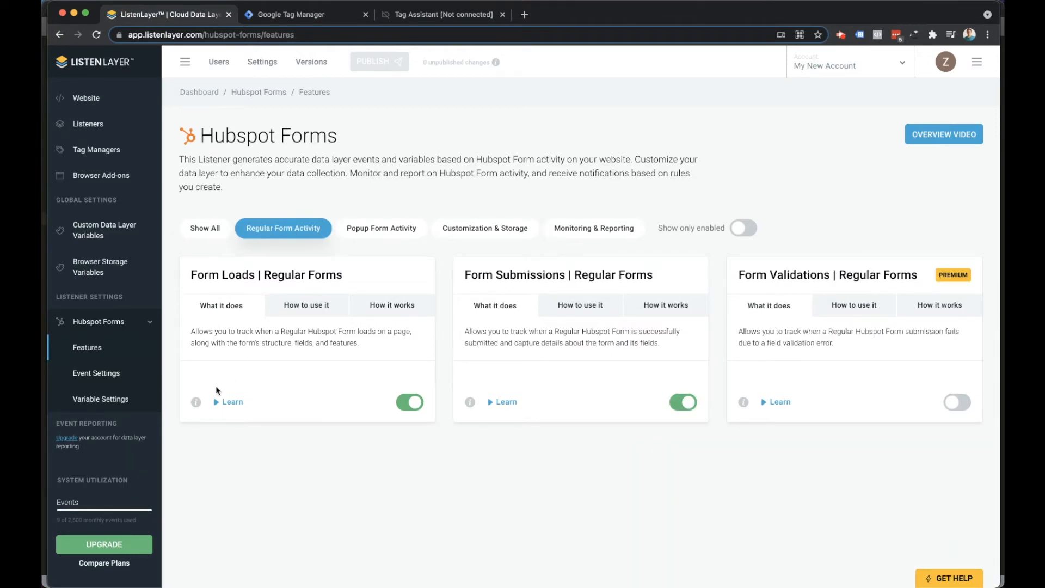
{"action": "mouse_move", "coordinate": [196, 401]}
{"action": "scroll", "coordinate": [288, 451], "scroll_direction": "down", "scroll_amount": 1}
{"action": "scroll", "coordinate": [289, 452], "scroll_direction": "down", "scroll_amount": 3}
{"action": "scroll", "coordinate": [288, 451], "scroll_direction": "up", "scroll_amount": 4}
{"action": "left_click", "coordinate": [471, 231]}
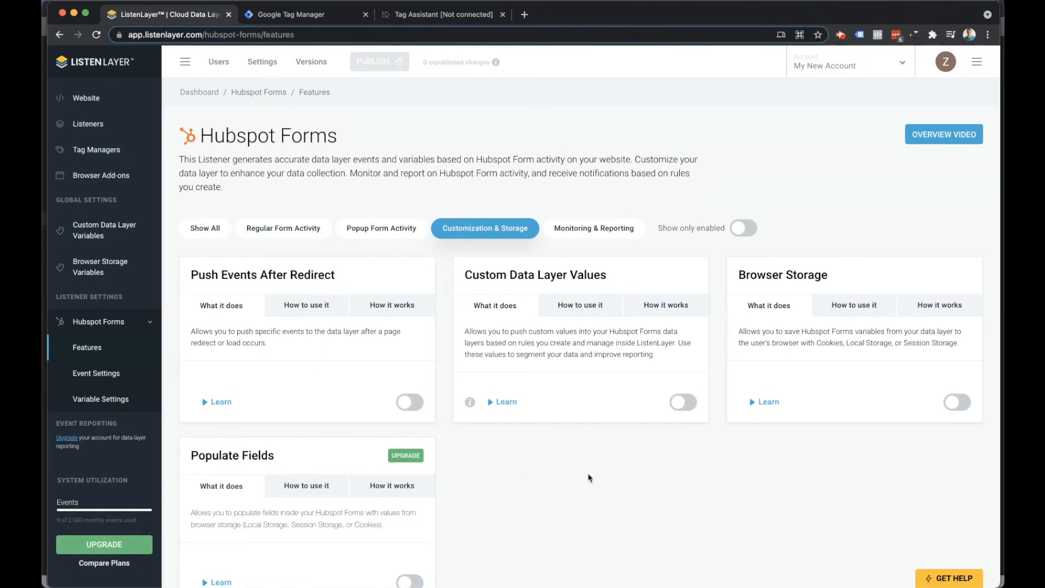
{"action": "left_click", "coordinate": [585, 232]}
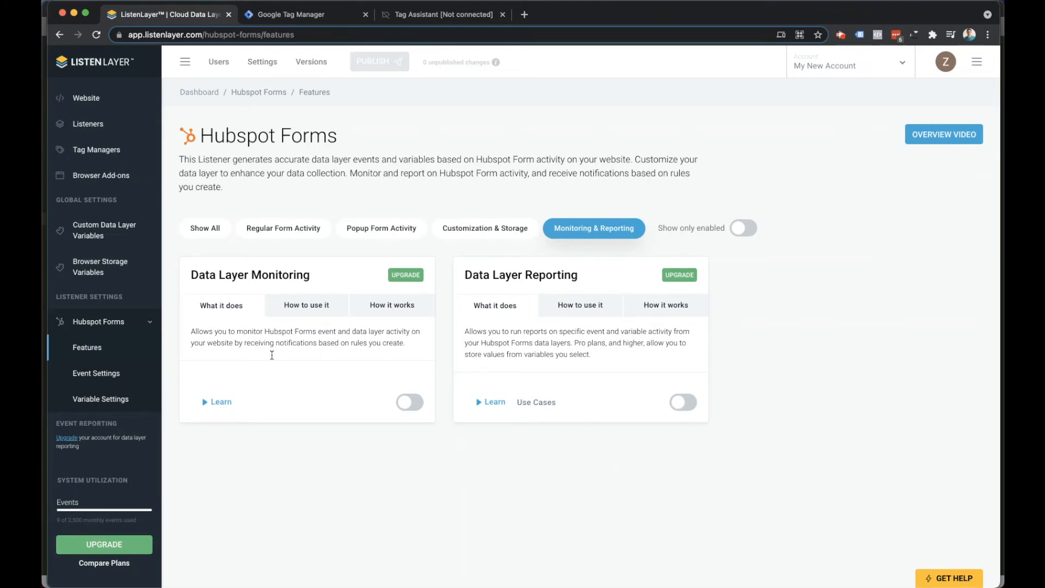
Review the Hubspot Forms event settings and open the listener's variable settings.
{"action": "left_click", "coordinate": [90, 375]}
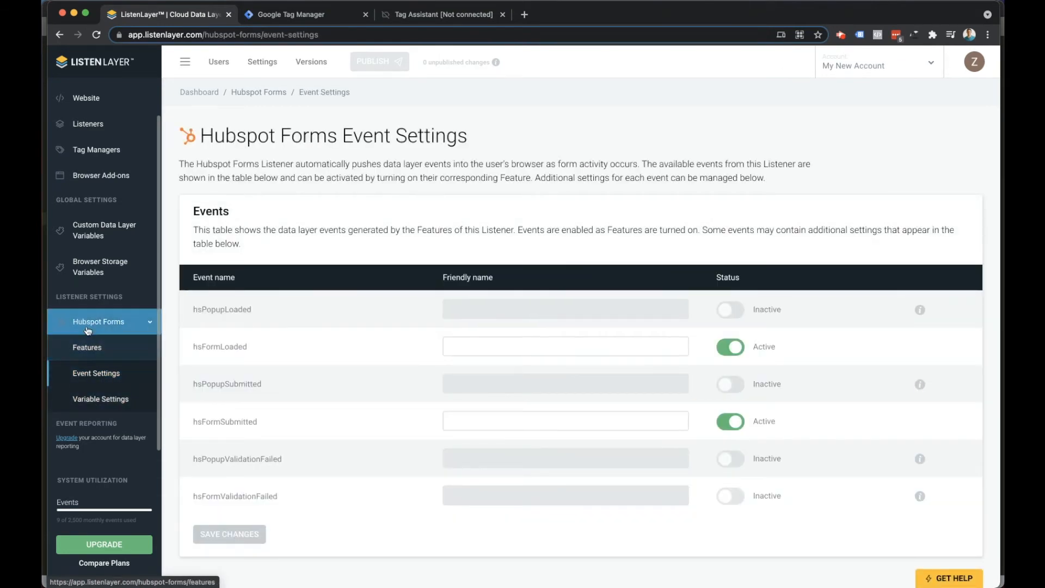
{"action": "left_click", "coordinate": [87, 403]}
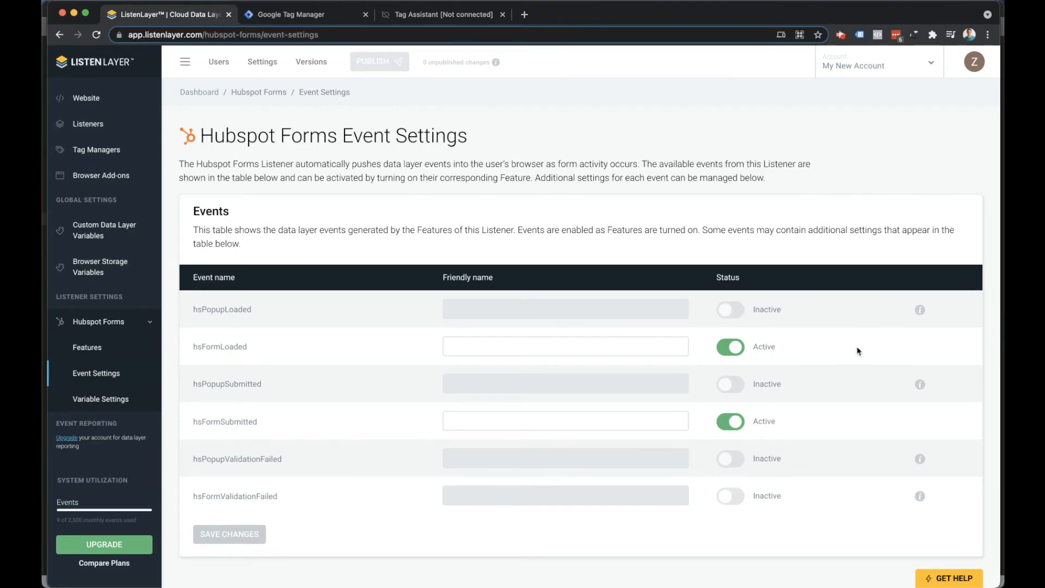
{"action": "left_click", "coordinate": [93, 401]}
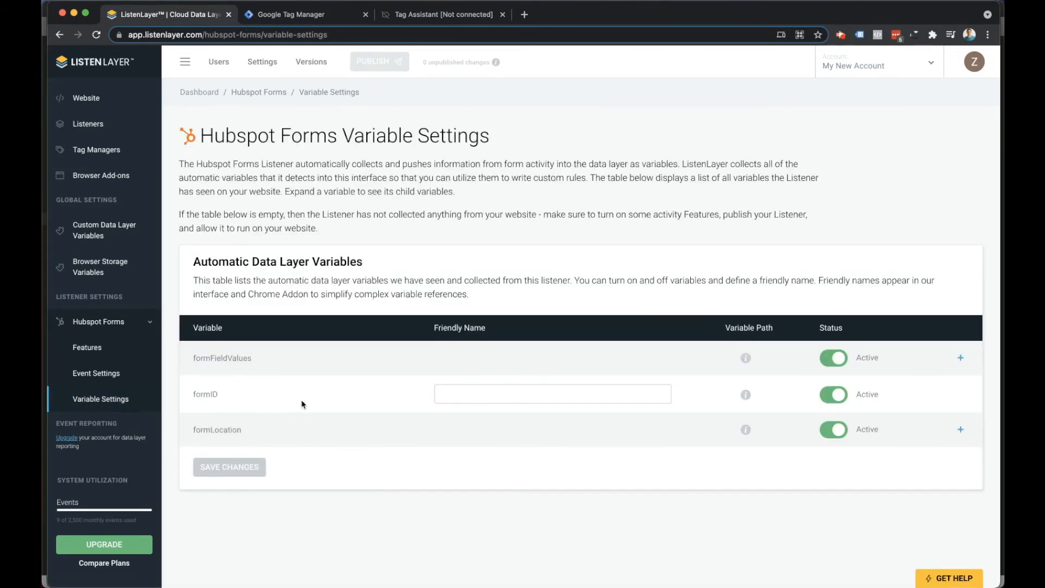
{"action": "scroll", "coordinate": [300, 405], "scroll_direction": "down", "scroll_amount": 1}
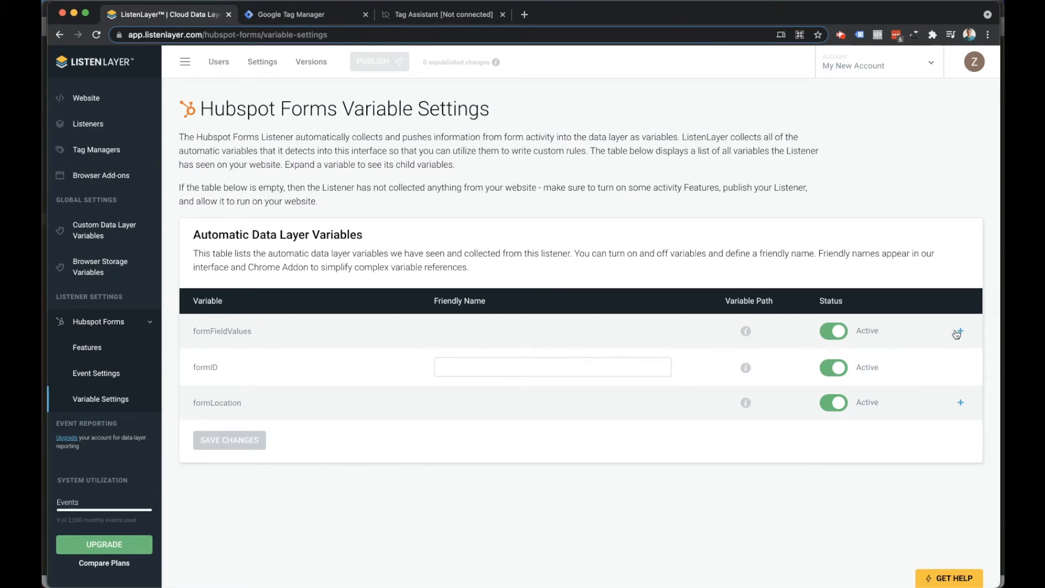
Expand the formFieldValues variable and its firstname field, and examine their child variables.
{"action": "left_click", "coordinate": [958, 332]}
{"action": "scroll", "coordinate": [350, 387], "scroll_direction": "down", "scroll_amount": 1}
{"action": "scroll", "coordinate": [350, 388], "scroll_direction": "down", "scroll_amount": 3}
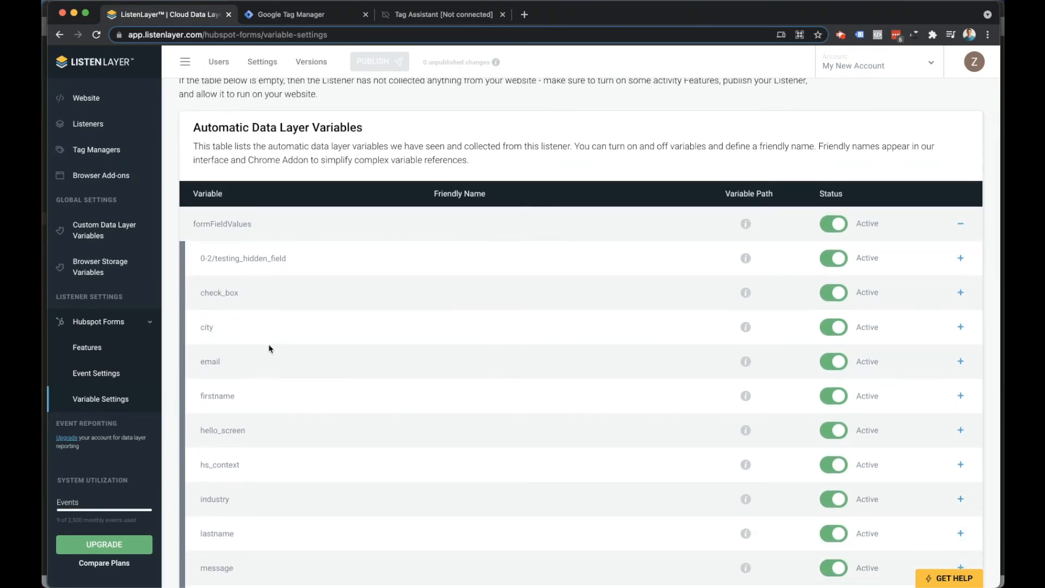
{"action": "scroll", "coordinate": [269, 348], "scroll_direction": "down", "scroll_amount": 5}
{"action": "scroll", "coordinate": [267, 349], "scroll_direction": "down", "scroll_amount": 5}
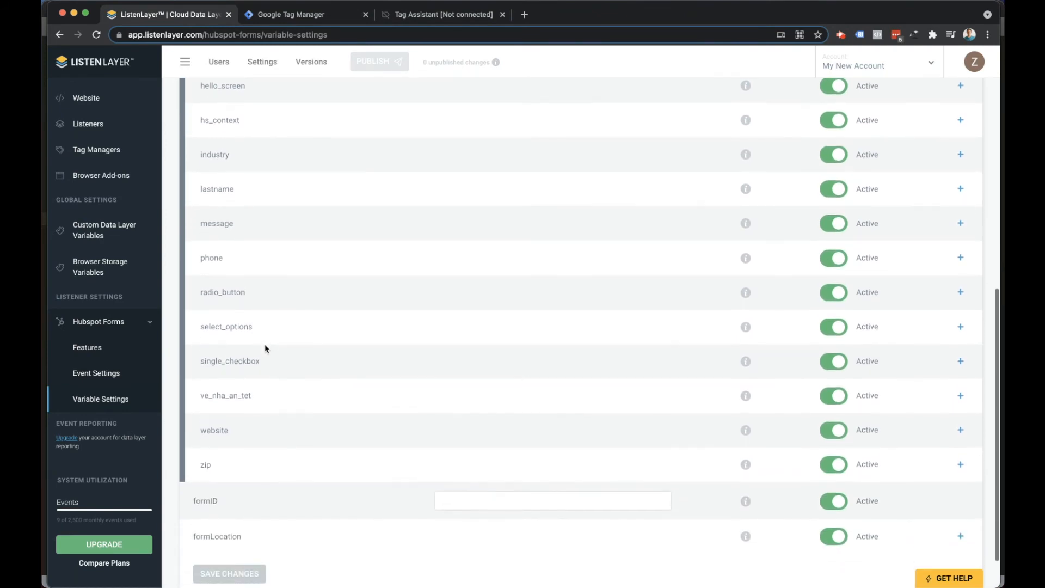
{"action": "scroll", "coordinate": [253, 355], "scroll_direction": "up", "scroll_amount": 3}
{"action": "scroll", "coordinate": [249, 355], "scroll_direction": "up", "scroll_amount": 2}
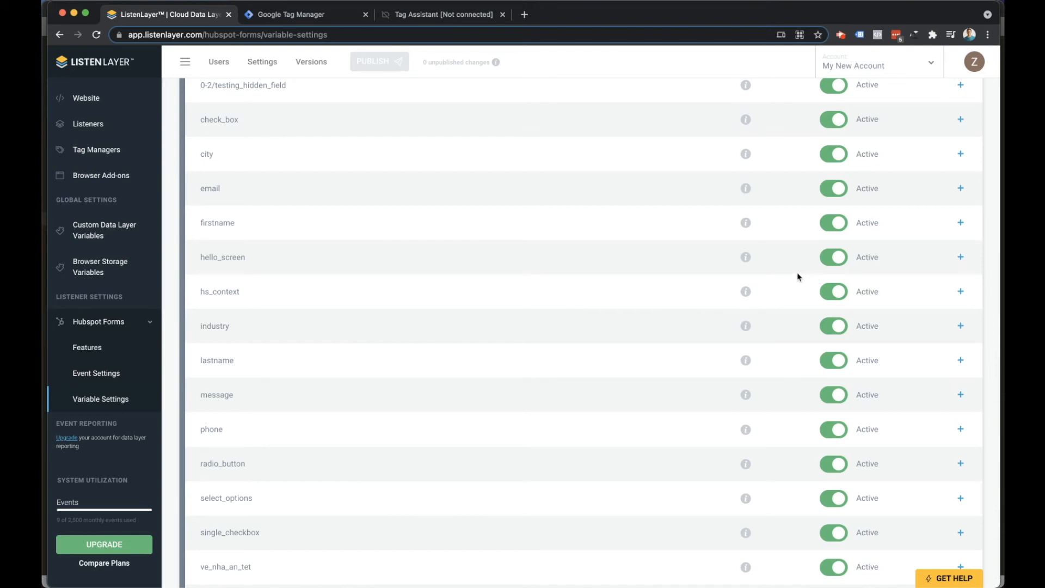
{"action": "left_click", "coordinate": [961, 226]}
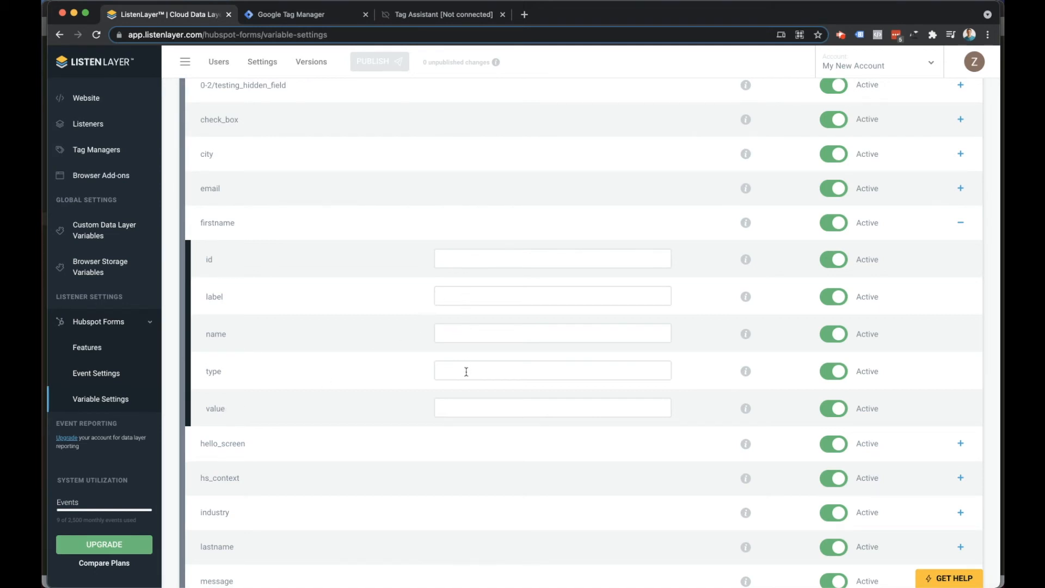
{"action": "scroll", "coordinate": [472, 405], "scroll_direction": "up", "scroll_amount": 3}
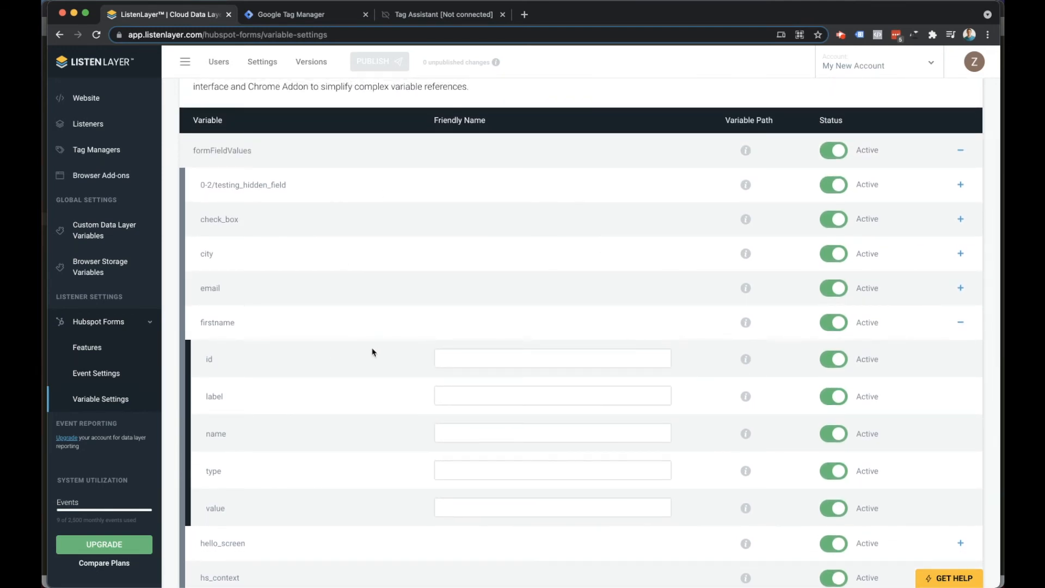
Enable the Custom Data Layer Values feature among the Customization & Storage features of Hubspot Forms.
{"action": "left_click", "coordinate": [89, 349]}
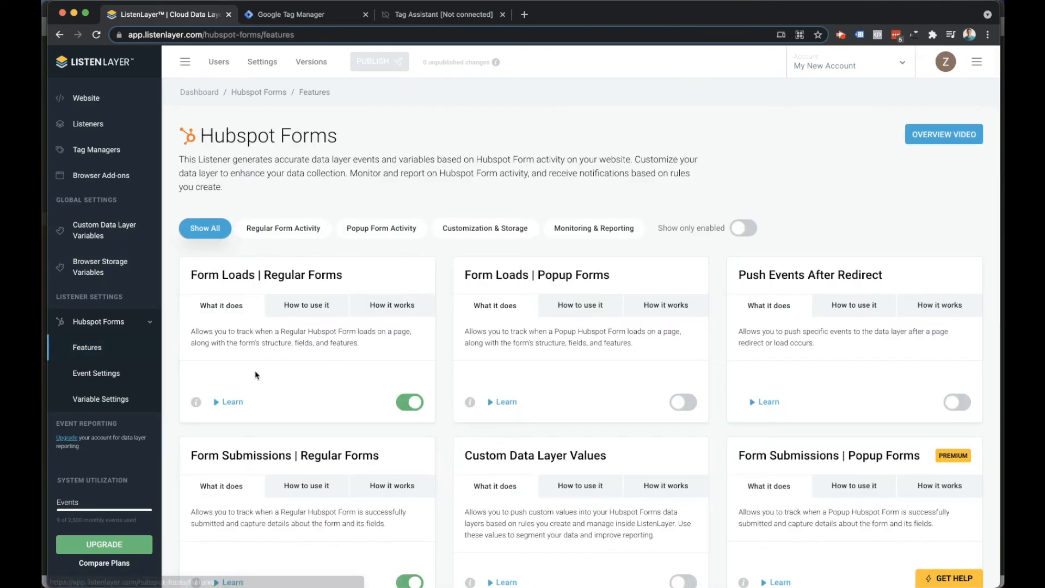
{"action": "left_click", "coordinate": [580, 230]}
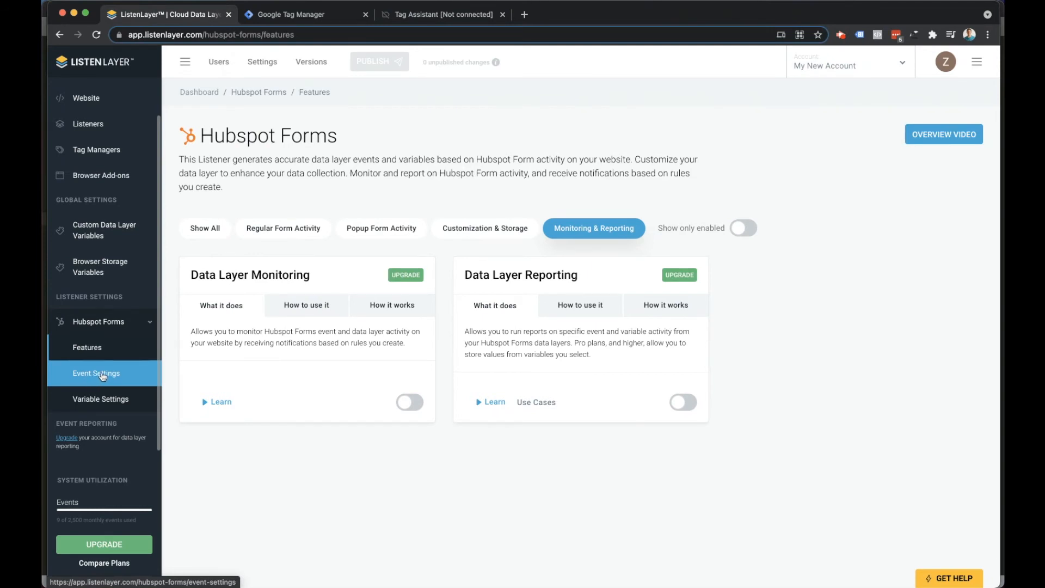
{"action": "left_click", "coordinate": [471, 227]}
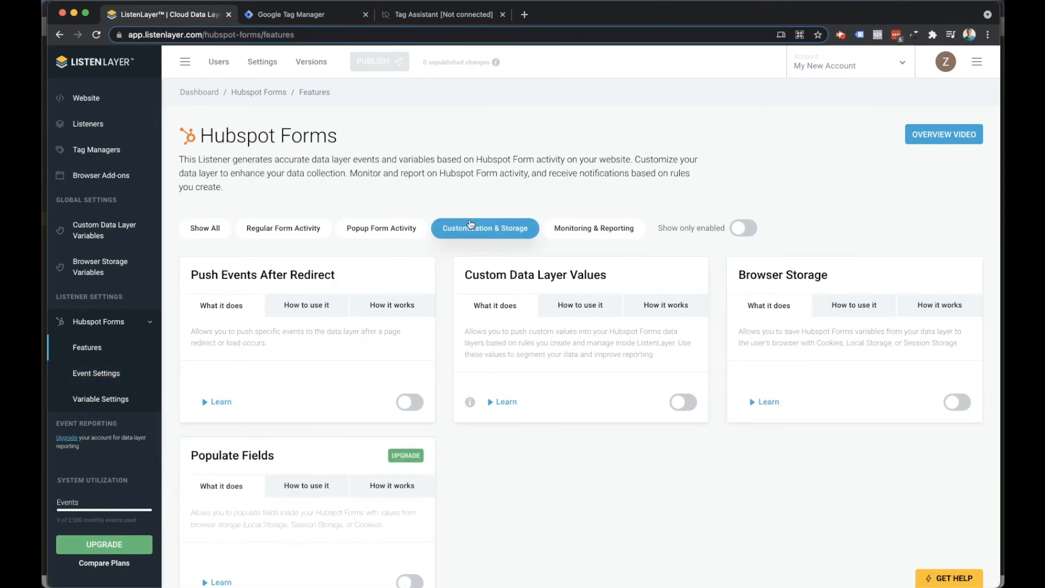
{"action": "left_click", "coordinate": [682, 401]}
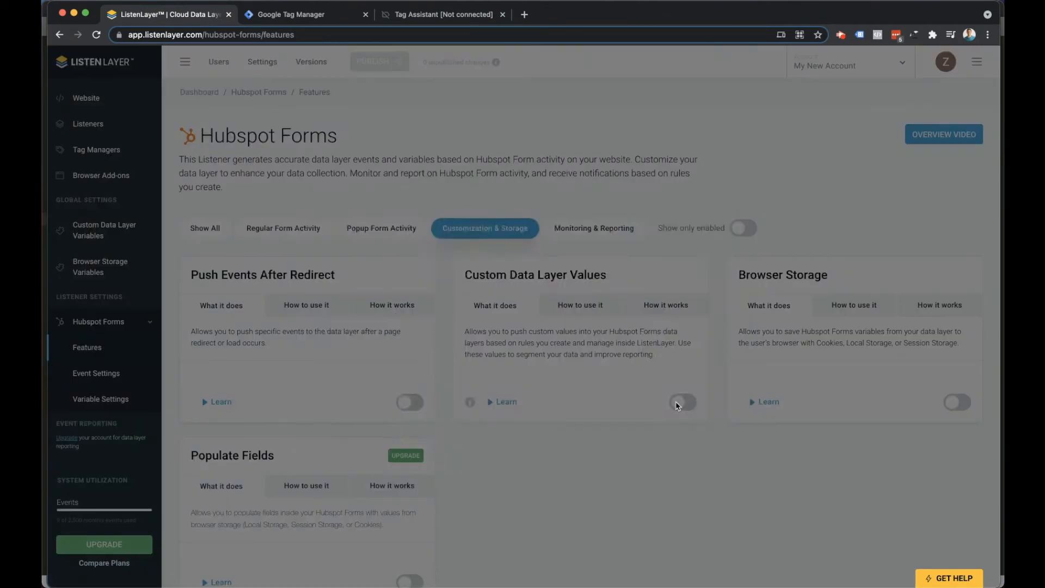
{"action": "left_click", "coordinate": [481, 389]}
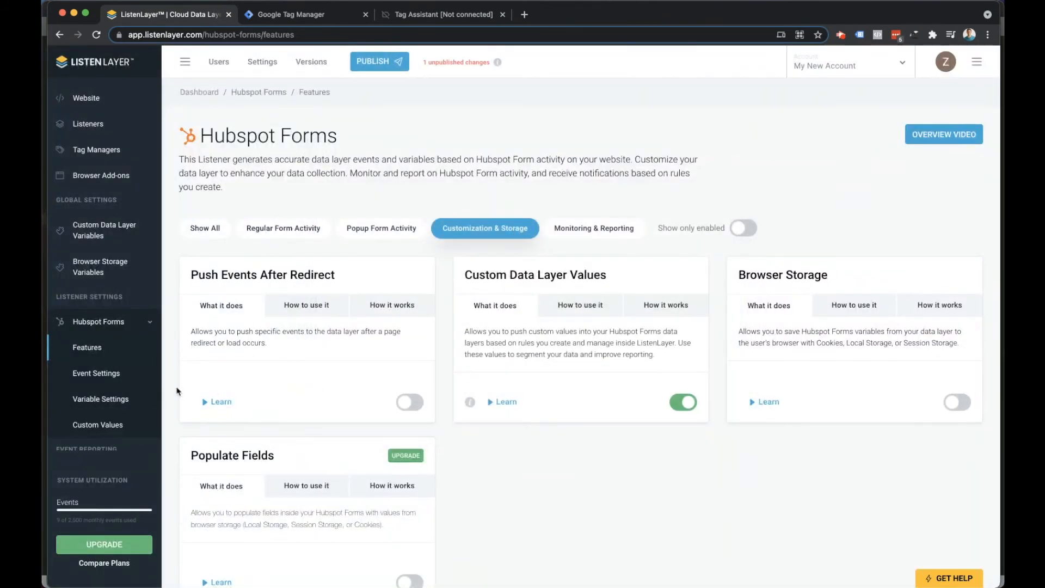
Open the Hubspot Forms custom value rules and read the notice about the requirements for writing a rule.
{"action": "scroll", "coordinate": [98, 356], "scroll_direction": "down", "scroll_amount": 1}
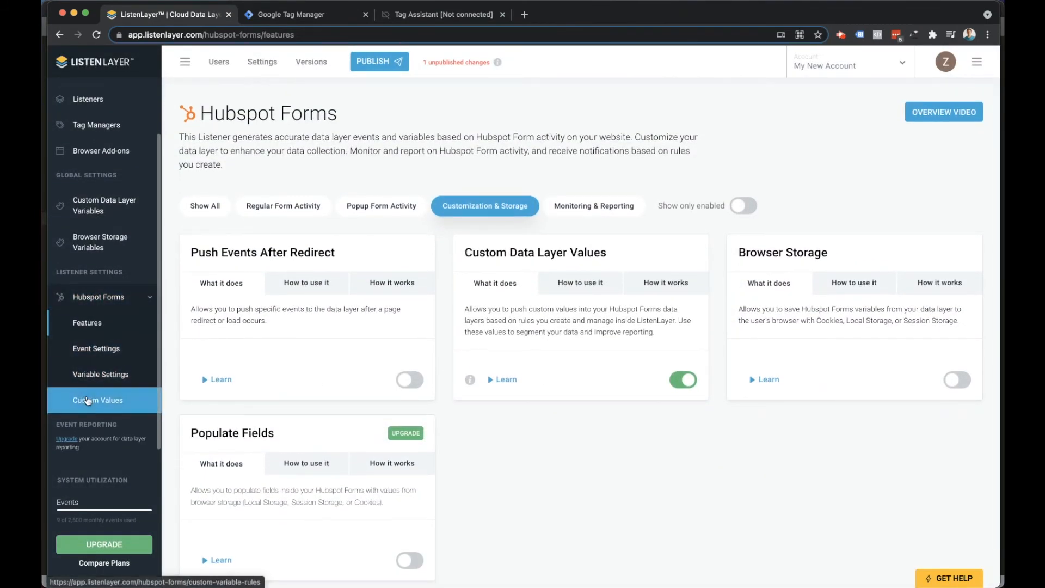
{"action": "scroll", "coordinate": [97, 406], "scroll_direction": "up", "scroll_amount": 1}
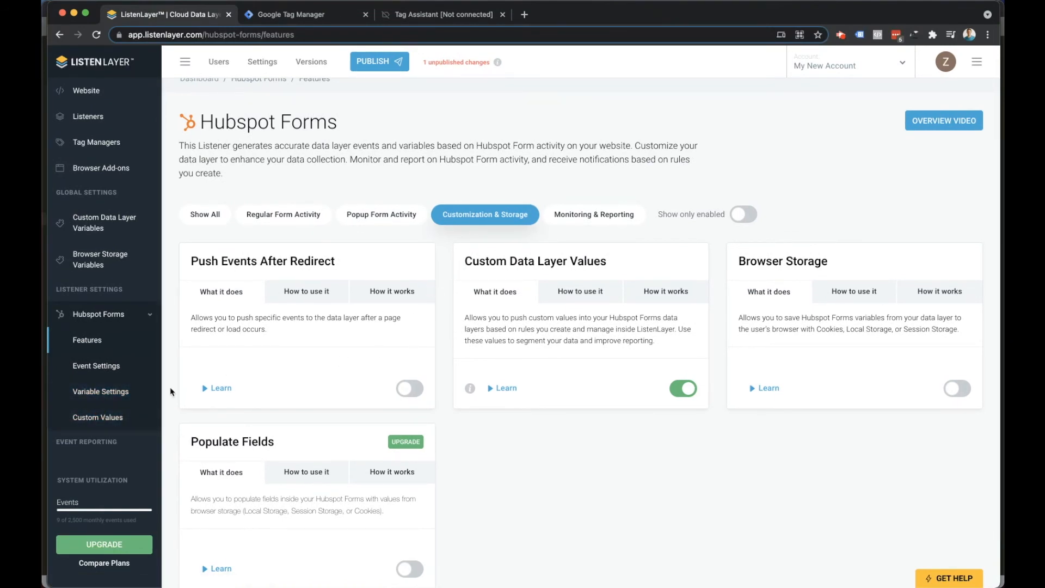
{"action": "left_click", "coordinate": [96, 420]}
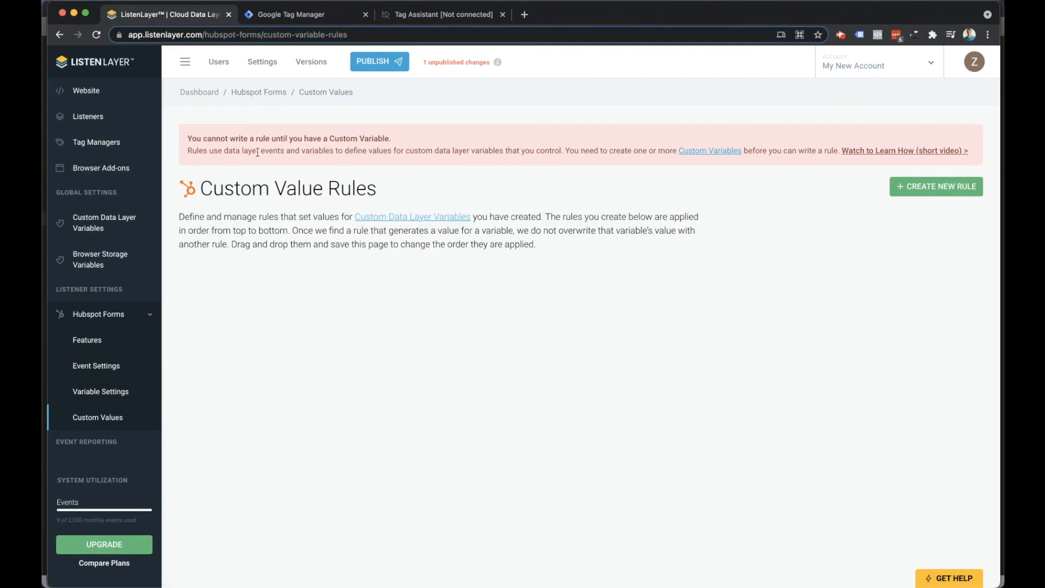
{"action": "left_click_drag", "start_coordinate": [231, 141], "coordinate": [349, 152]}
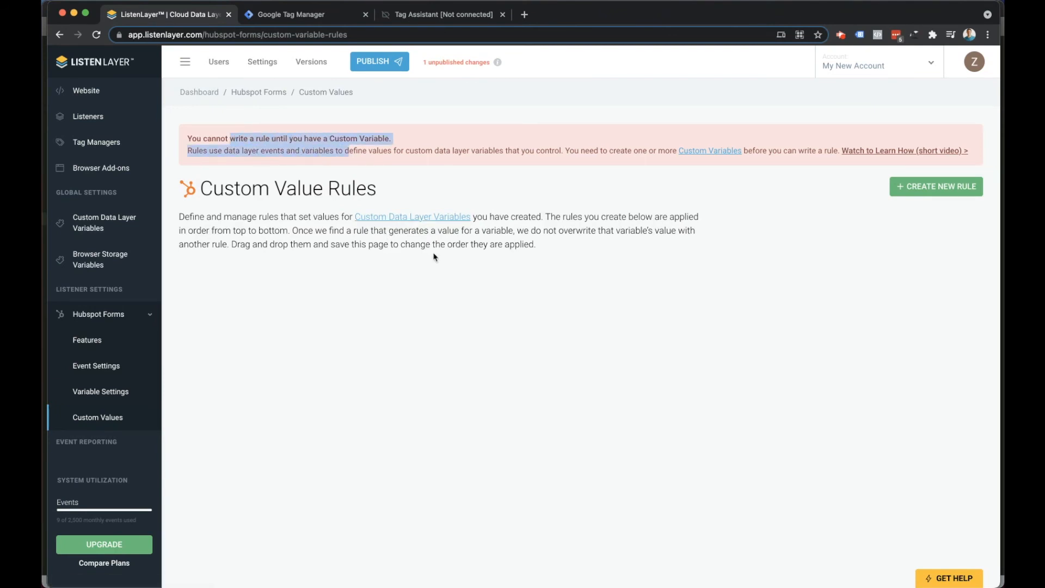
{"action": "left_click", "coordinate": [903, 221]}
{"action": "left_click", "coordinate": [917, 191]}
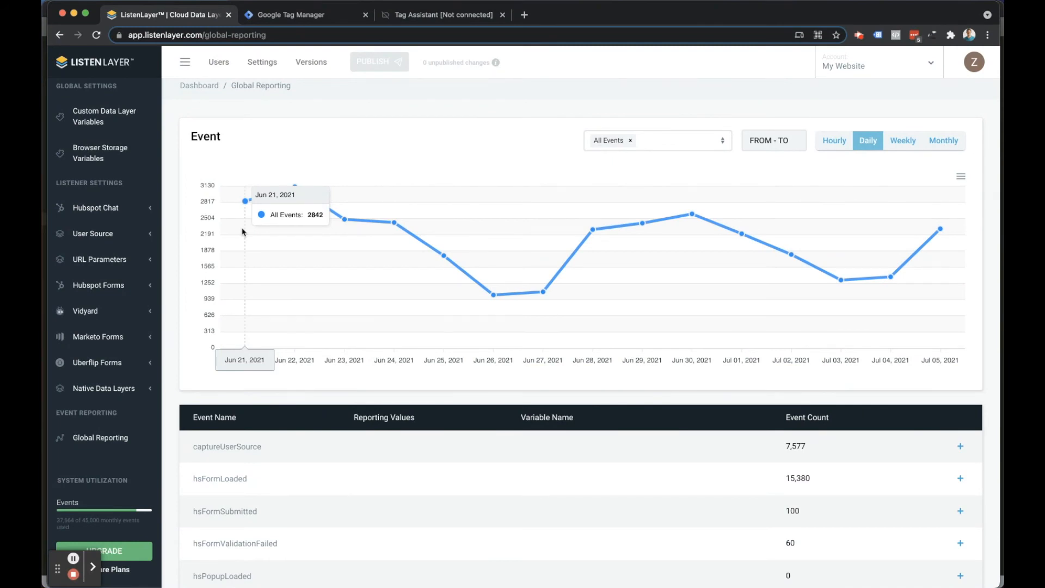
Filter the global event report to show only hsFormSubmitted instead of All Events.
{"action": "scroll", "coordinate": [101, 311], "scroll_direction": "down", "scroll_amount": 1}
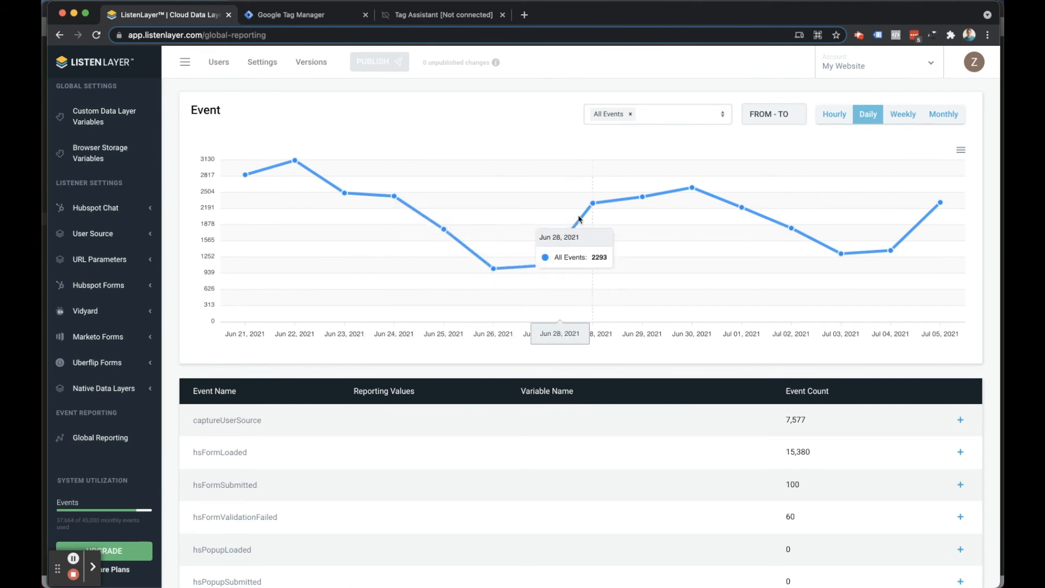
{"action": "left_click", "coordinate": [661, 121]}
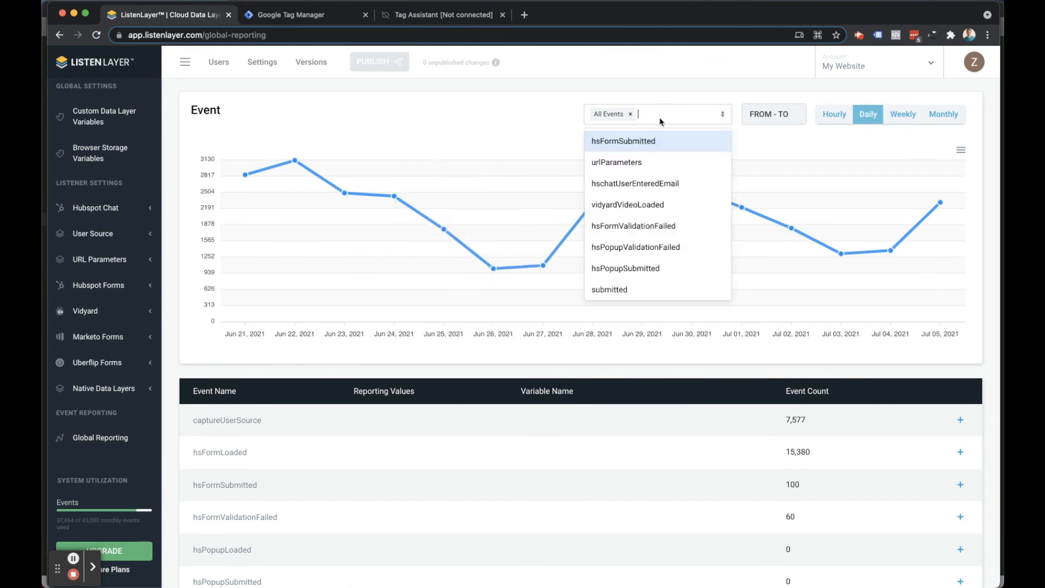
{"action": "left_click", "coordinate": [617, 141]}
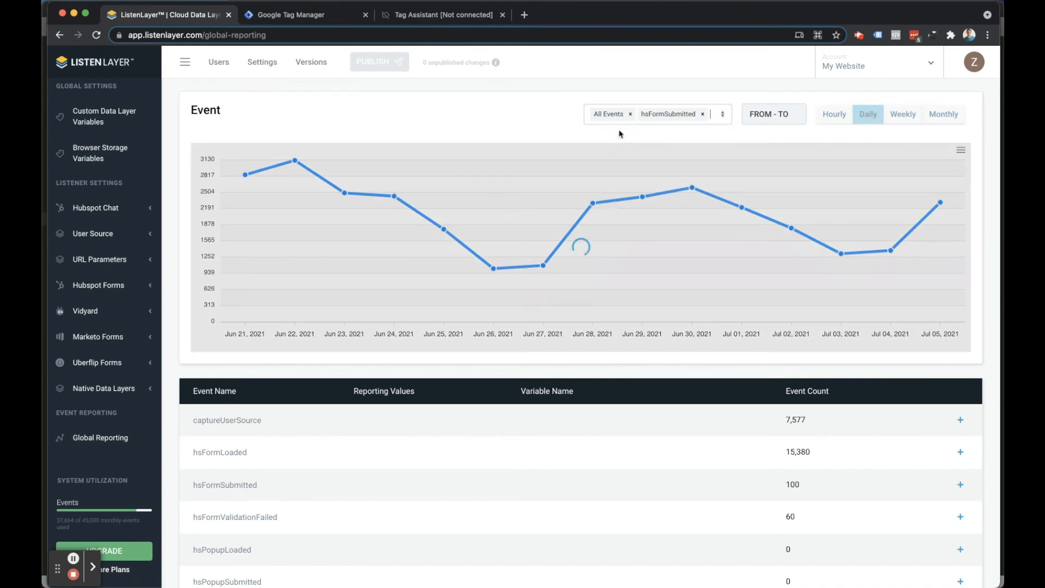
{"action": "left_click", "coordinate": [630, 115]}
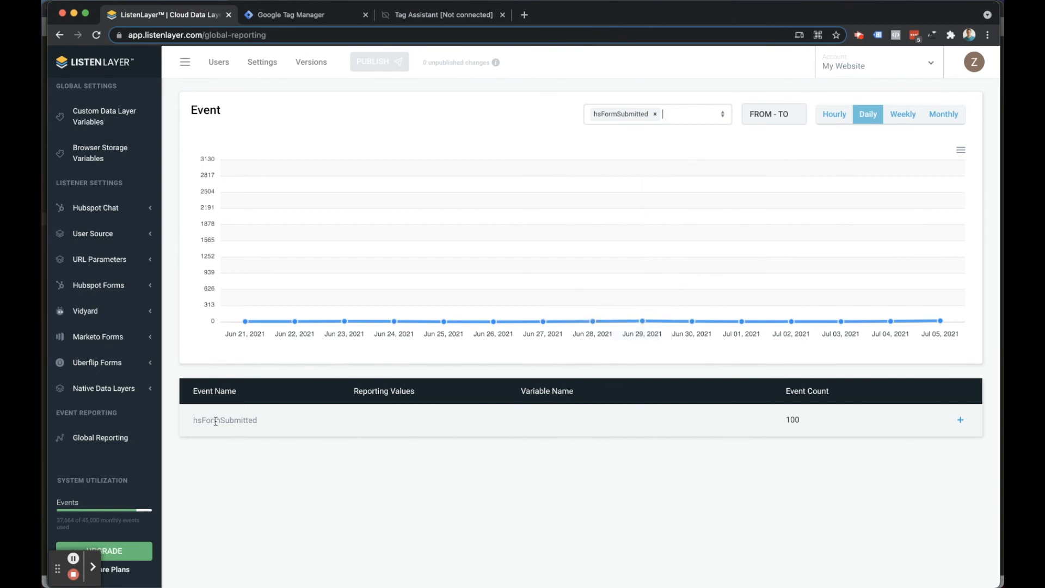
Expand the hsFormSubmitted event and its Automatic Variables in the report table.
{"action": "left_click", "coordinate": [960, 419]}
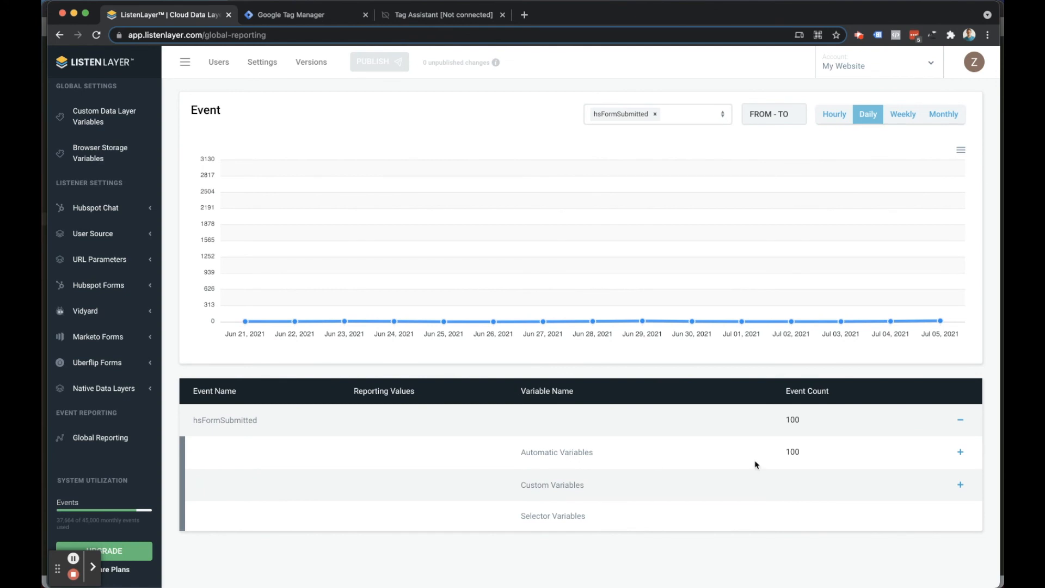
{"action": "left_click", "coordinate": [960, 452]}
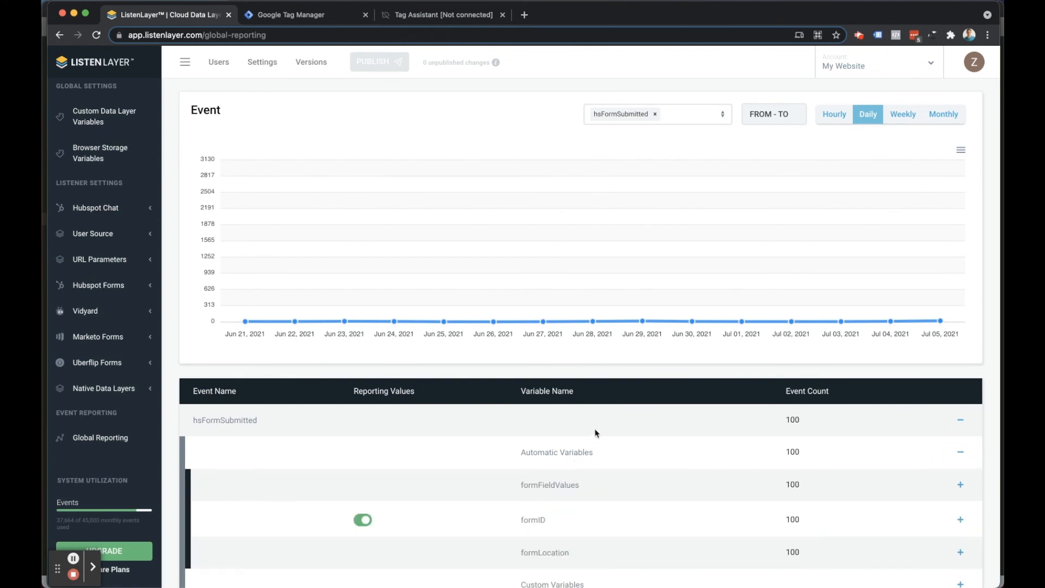
{"action": "scroll", "coordinate": [592, 431], "scroll_direction": "down", "scroll_amount": 3}
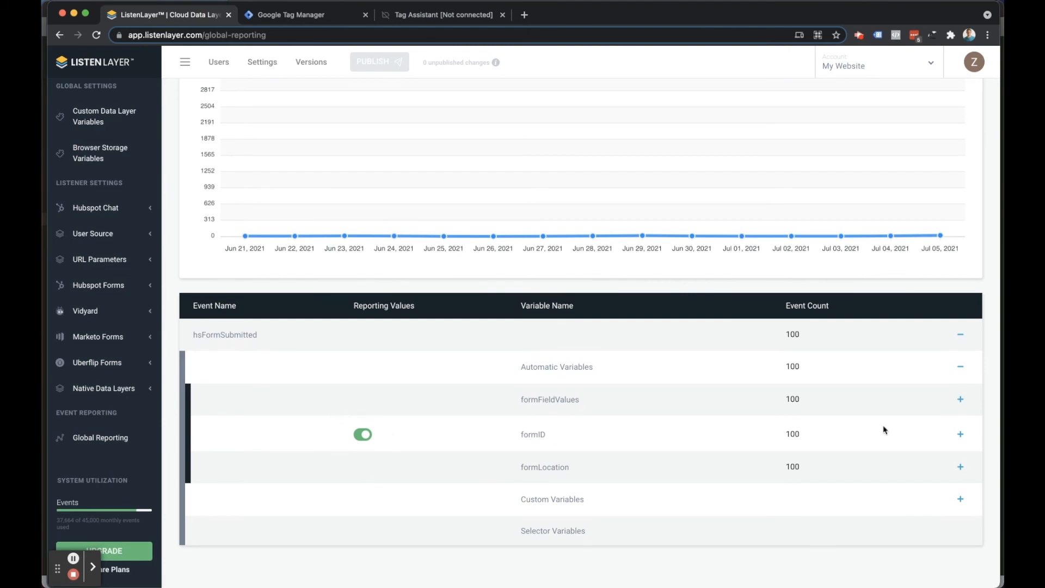
Expand the formID variable, examine the event counts of its stored form ID values, and collapse it again.
{"action": "left_click", "coordinate": [960, 434]}
{"action": "scroll", "coordinate": [574, 449], "scroll_direction": "down", "scroll_amount": 1}
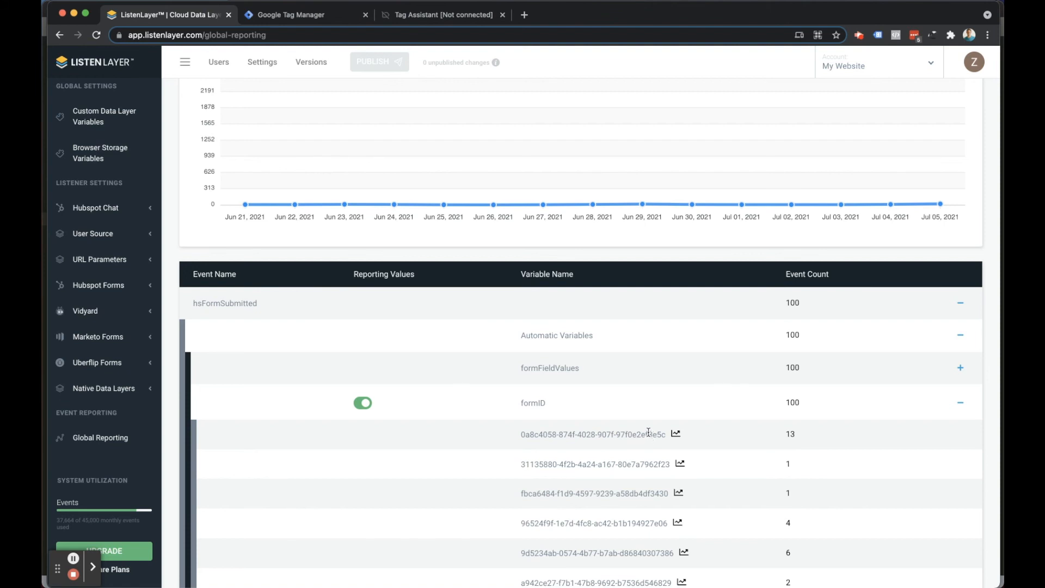
{"action": "scroll", "coordinate": [614, 458], "scroll_direction": "down", "scroll_amount": 4}
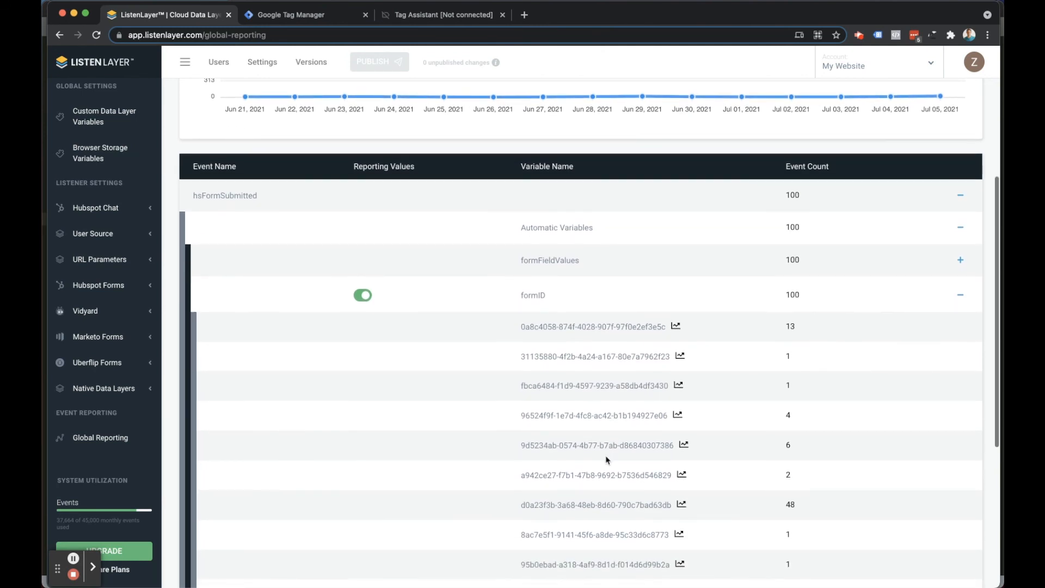
{"action": "scroll", "coordinate": [607, 458], "scroll_direction": "down", "scroll_amount": 10}
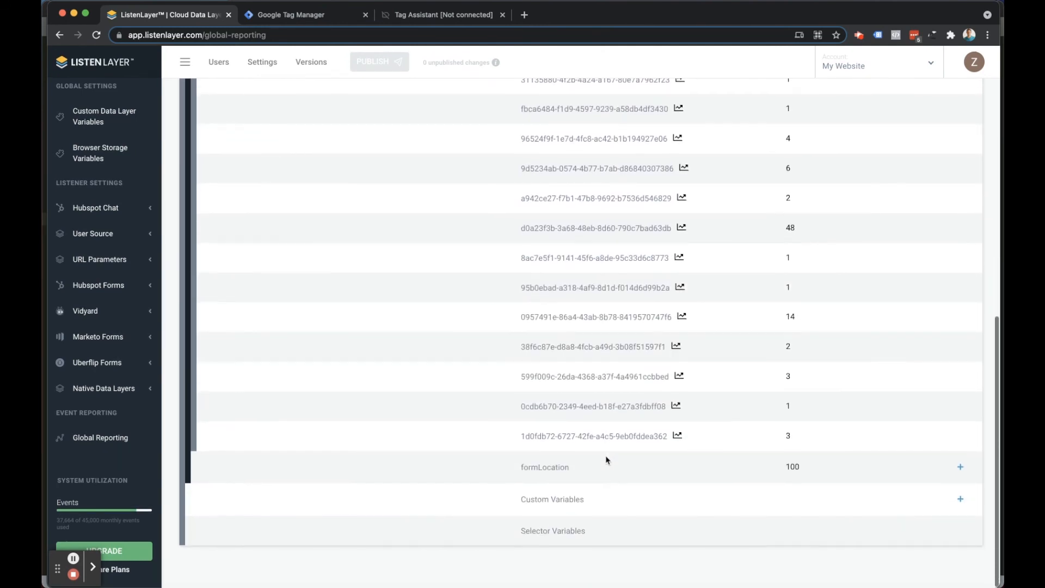
{"action": "scroll", "coordinate": [607, 457], "scroll_direction": "up", "scroll_amount": 10}
{"action": "scroll", "coordinate": [605, 456], "scroll_direction": "up", "scroll_amount": 3}
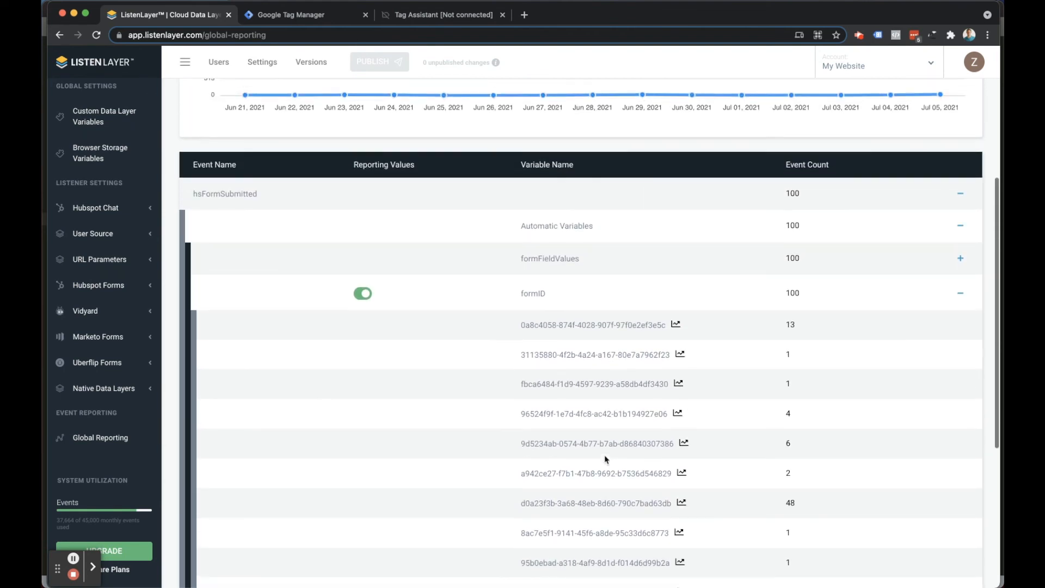
{"action": "left_click", "coordinate": [960, 352]}
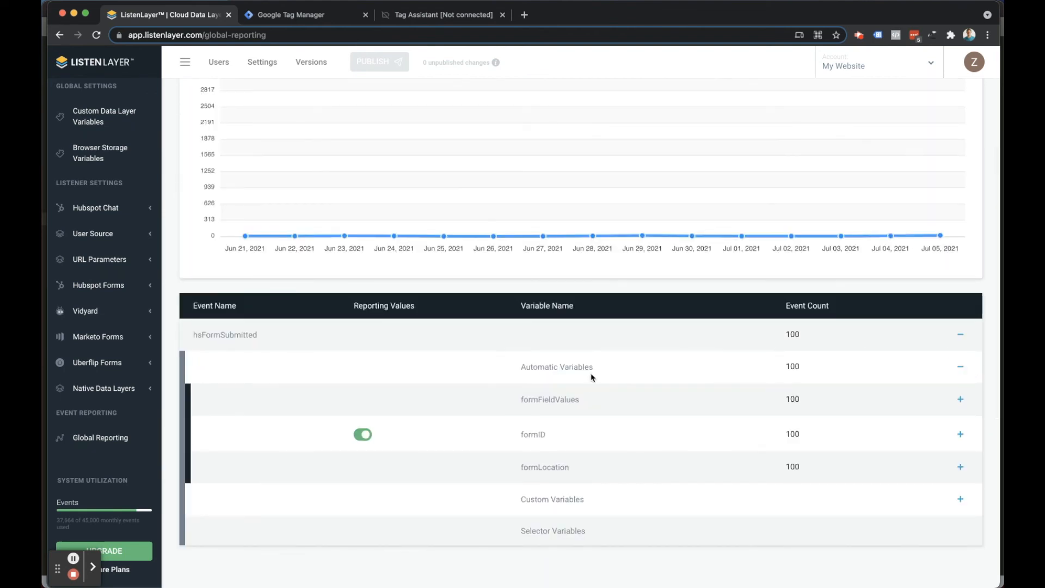
Filter the Hubspot Chat features to Monitoring & Reporting and open the Hubspot Chat activity reports.
{"action": "scroll", "coordinate": [553, 408], "scroll_direction": "up", "scroll_amount": 5}
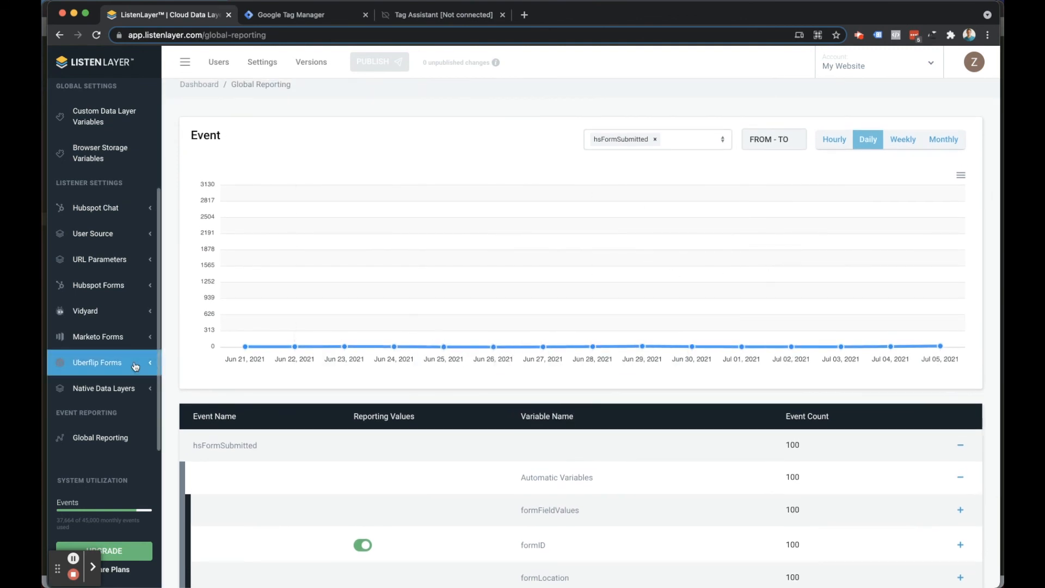
{"action": "scroll", "coordinate": [120, 352], "scroll_direction": "up", "scroll_amount": 1}
{"action": "scroll", "coordinate": [121, 353], "scroll_direction": "up", "scroll_amount": 2}
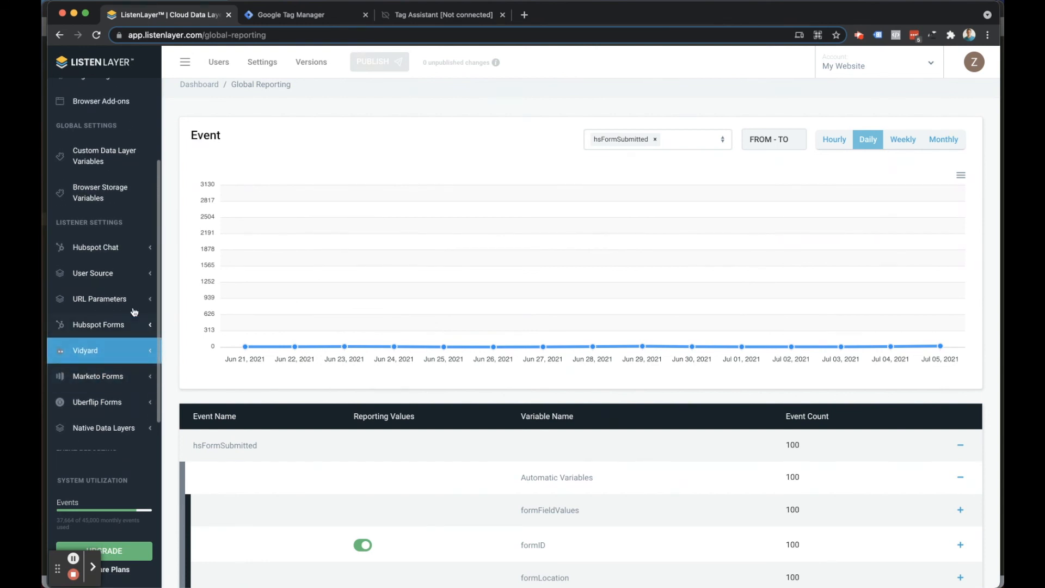
{"action": "left_click", "coordinate": [118, 250]}
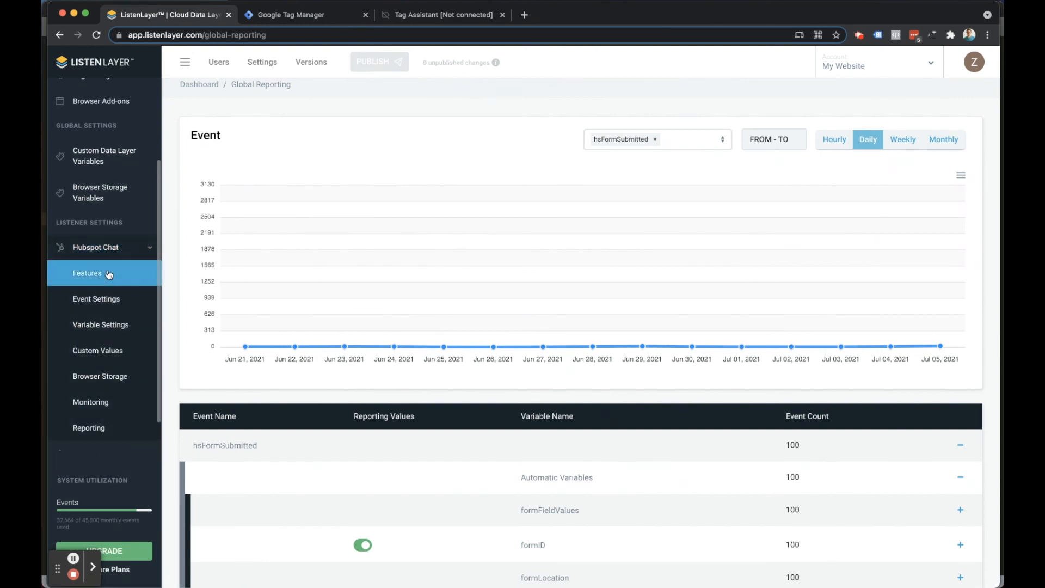
{"action": "left_click", "coordinate": [102, 276]}
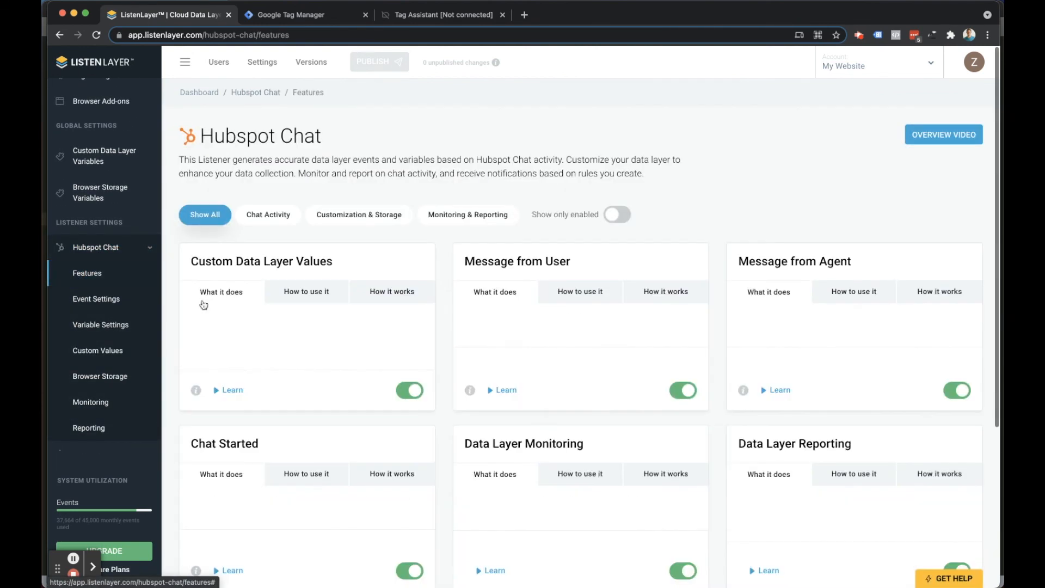
{"action": "left_click", "coordinate": [479, 218]}
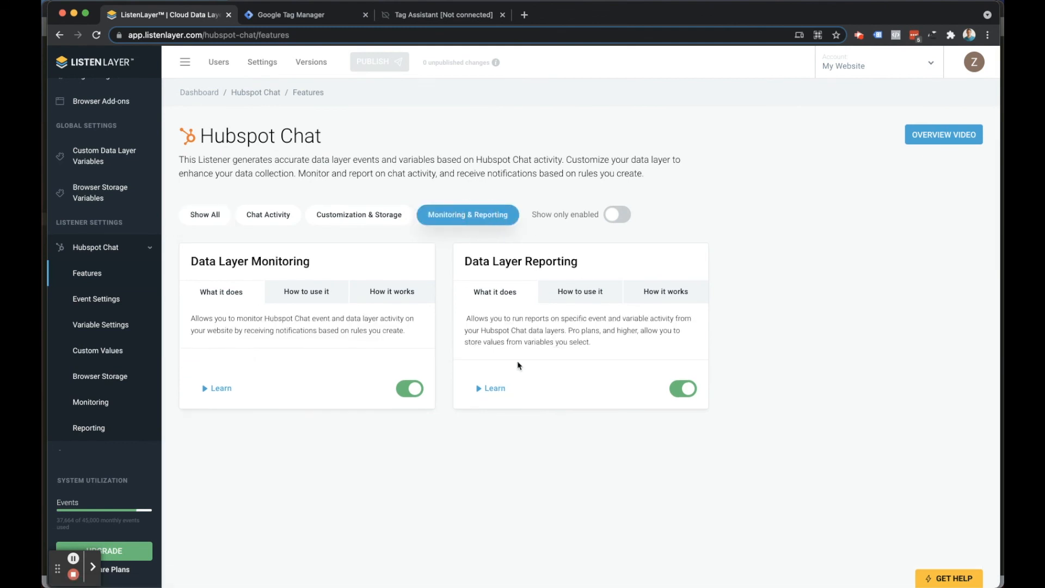
{"action": "scroll", "coordinate": [98, 338], "scroll_direction": "down", "scroll_amount": 2}
{"action": "left_click", "coordinate": [87, 388]}
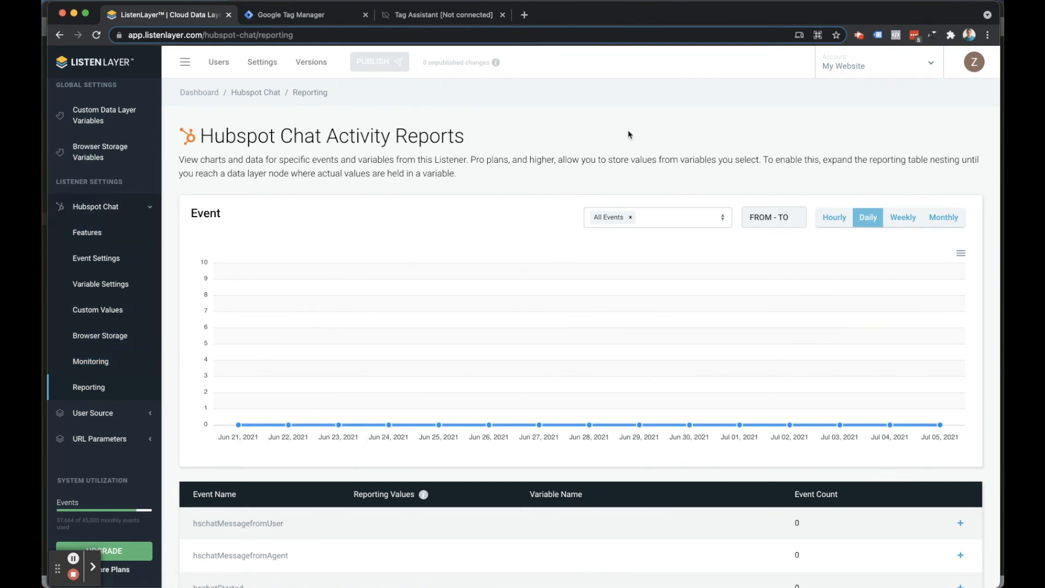
Open the account settings and review the plan level, billing cycle, usage statistics, payment method and invoice information.
{"action": "left_click", "coordinate": [259, 63]}
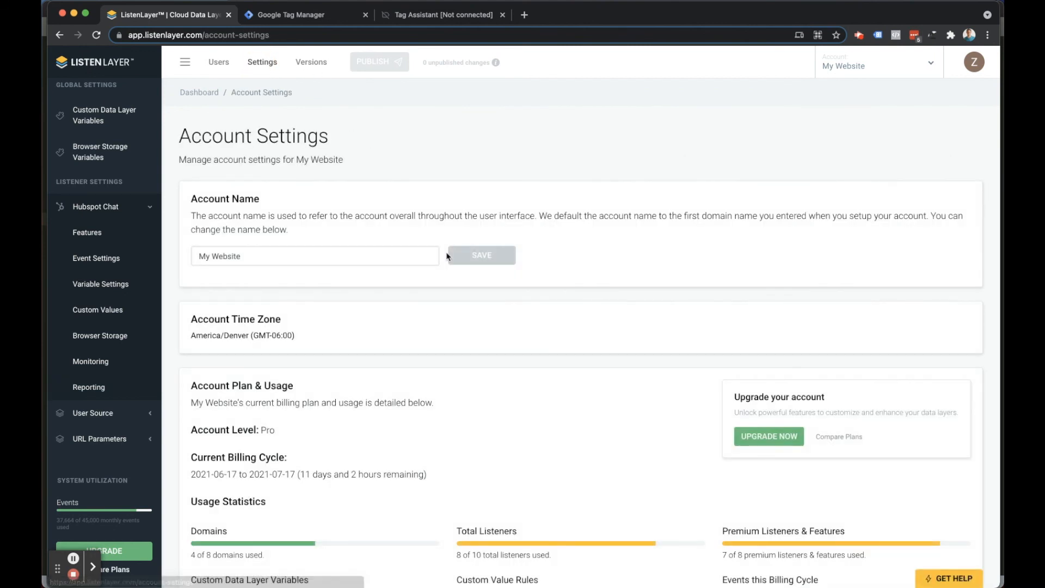
{"action": "scroll", "coordinate": [672, 183], "scroll_direction": "down", "scroll_amount": 1}
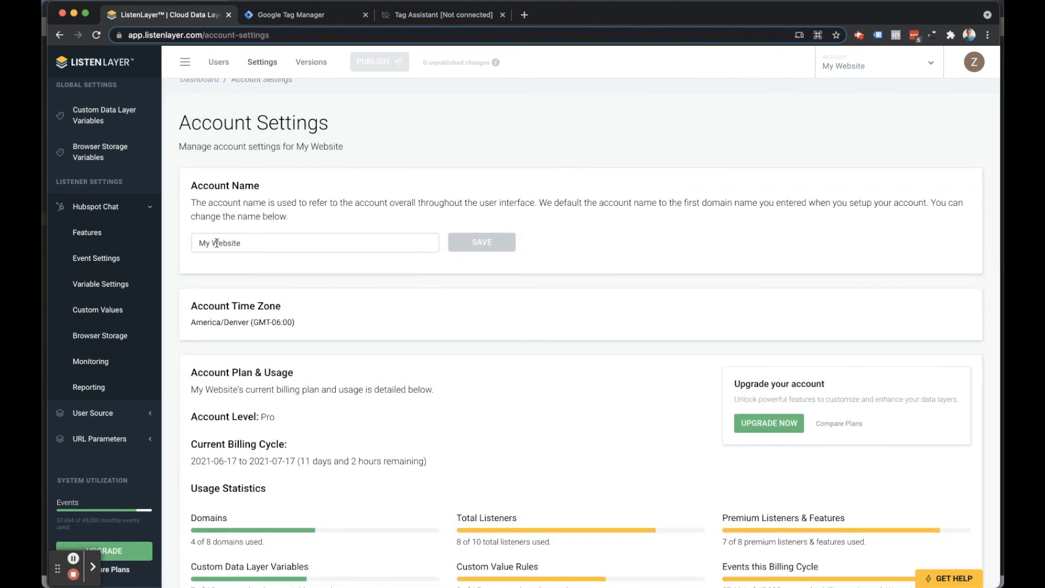
{"action": "scroll", "coordinate": [707, 400], "scroll_direction": "down", "scroll_amount": 3}
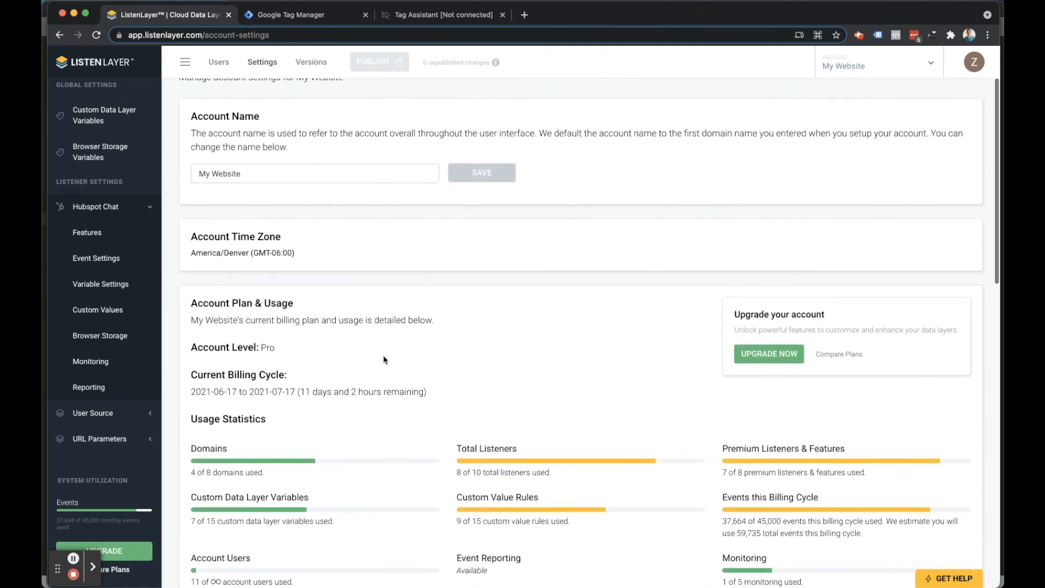
{"action": "scroll", "coordinate": [384, 359], "scroll_direction": "down", "scroll_amount": 1}
{"action": "scroll", "coordinate": [384, 359], "scroll_direction": "down", "scroll_amount": 4}
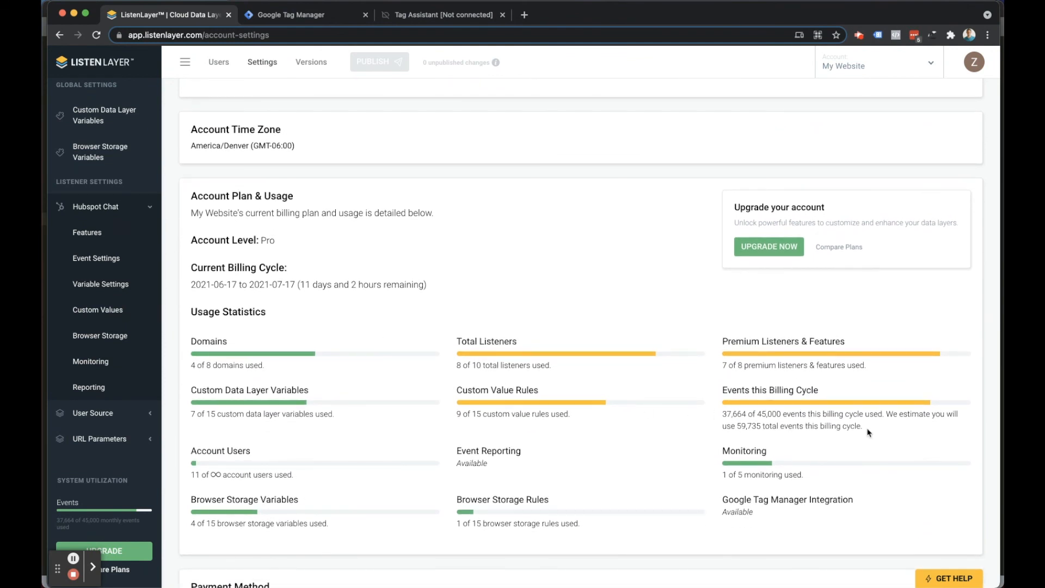
{"action": "scroll", "coordinate": [635, 411], "scroll_direction": "down", "scroll_amount": 8}
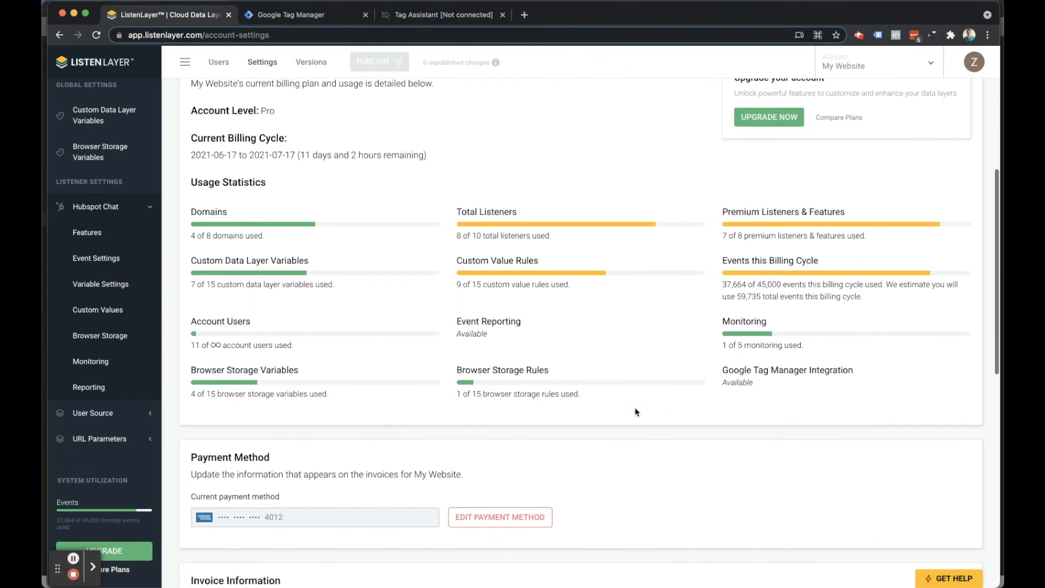
{"action": "scroll", "coordinate": [614, 429], "scroll_direction": "down", "scroll_amount": 10}
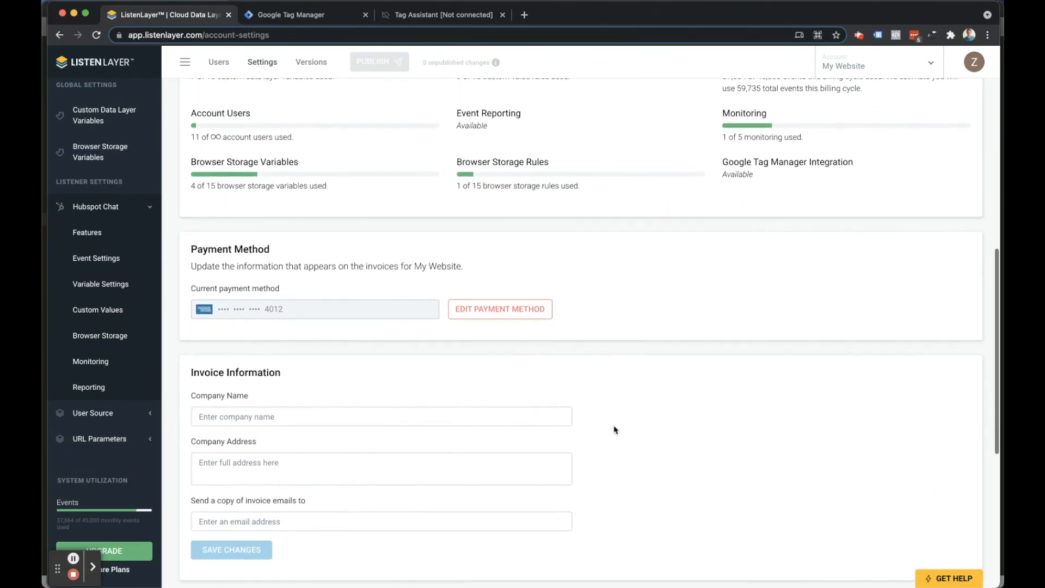